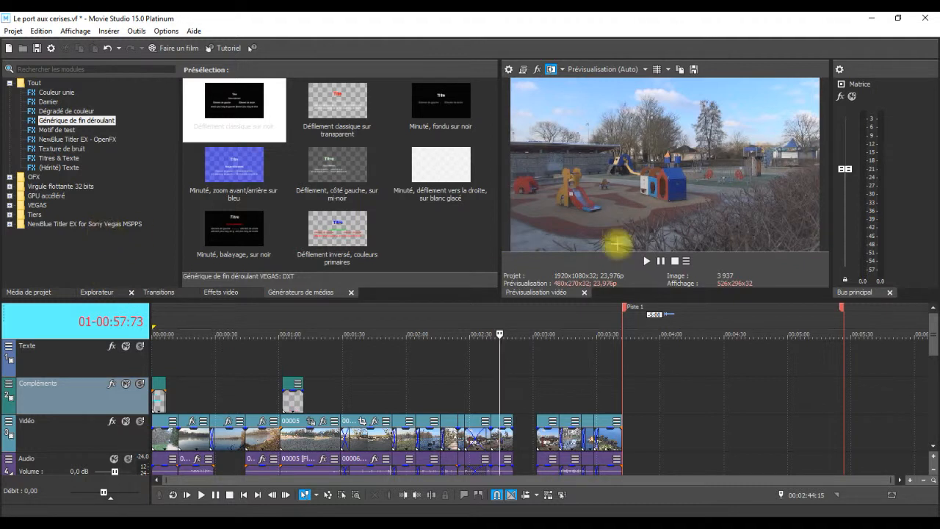
Place a Titres & Texte event with the "De près" preset on the Texte track above the playground footage, starting at about 00:02:37
click(42, 160)
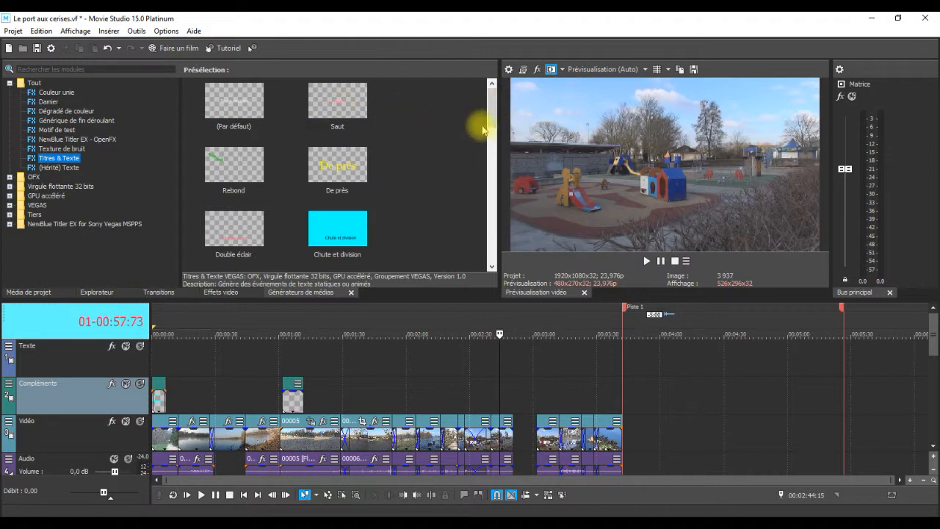
click(332, 157)
drag(334, 173, 489, 365)
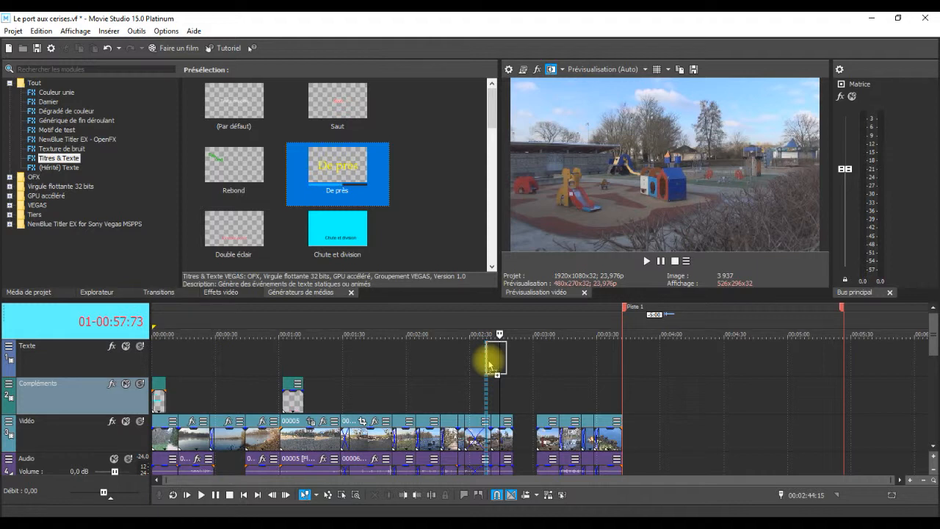
mouse_move(490, 364)
mouse_down()
mouse_move(504, 361)
mouse_move(489, 353)
mouse_move(497, 403)
mouse_move(498, 356)
mouse_up()
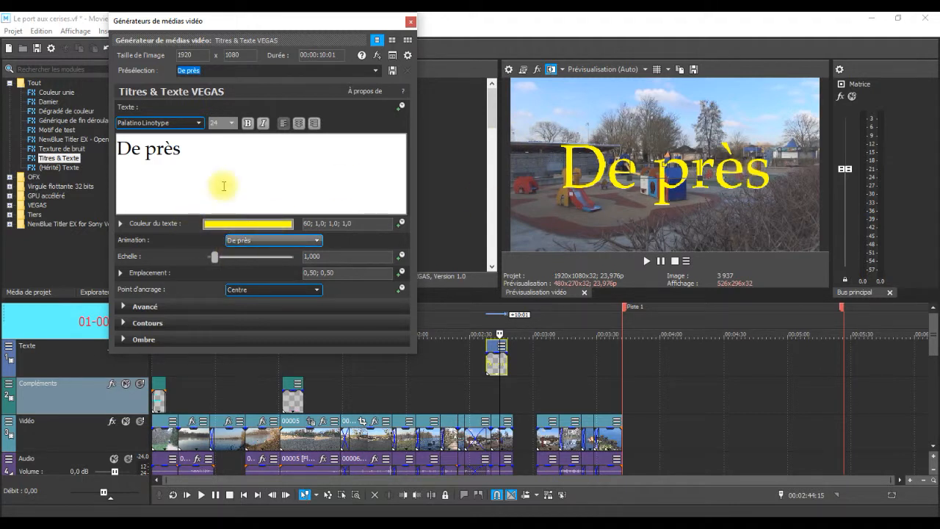
Replace the title's sample text with "Jeux d'enfants" and close the media generator
drag(183, 151, 115, 155)
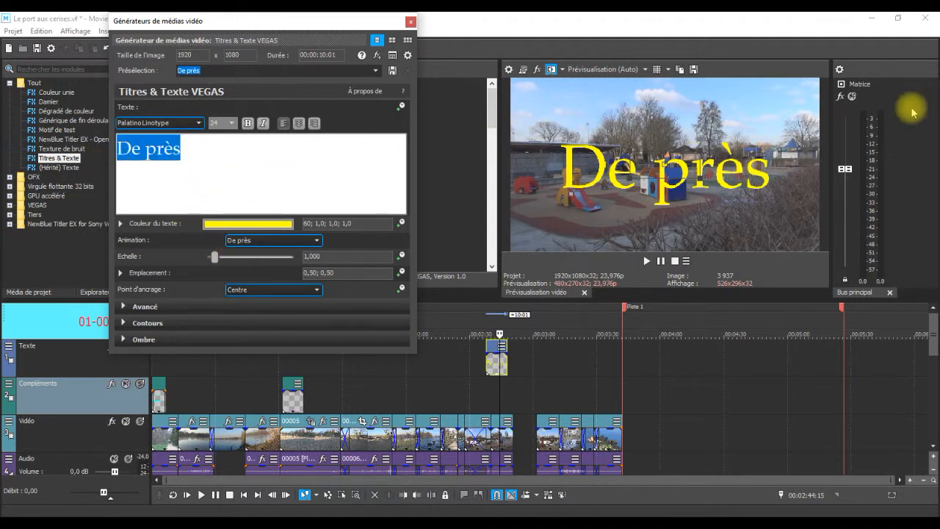
text(Jeu)
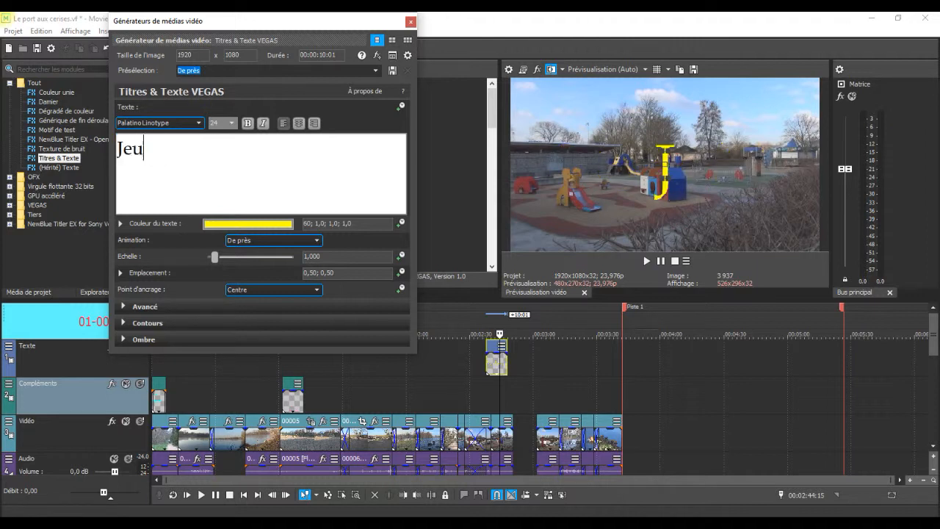
text(x d'enfants)
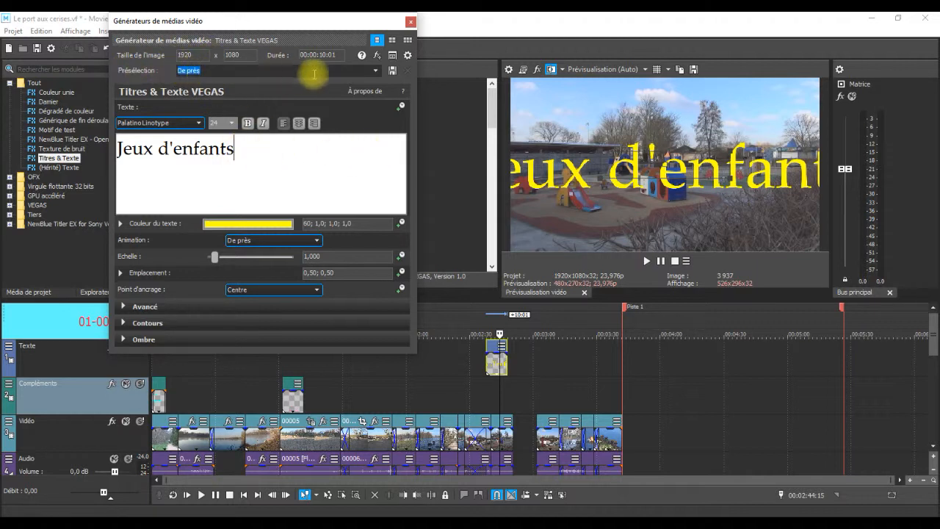
click(375, 71)
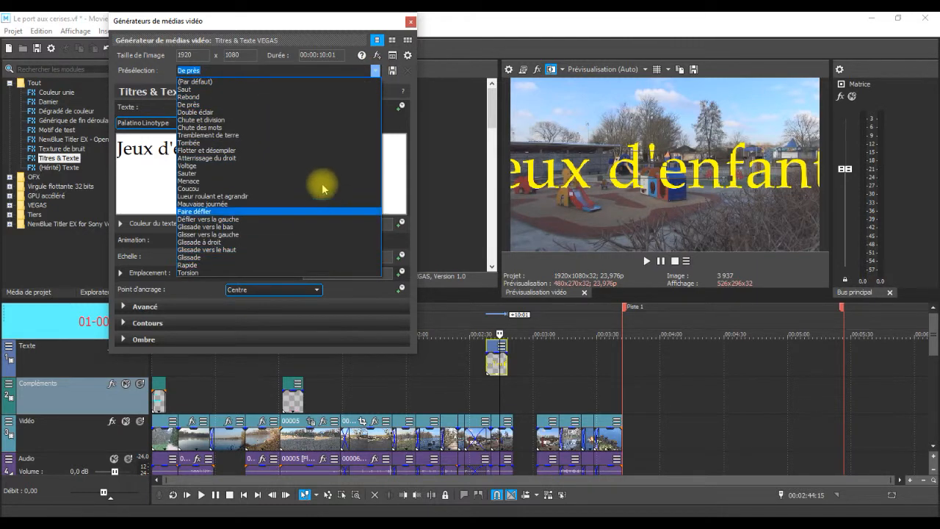
click(376, 70)
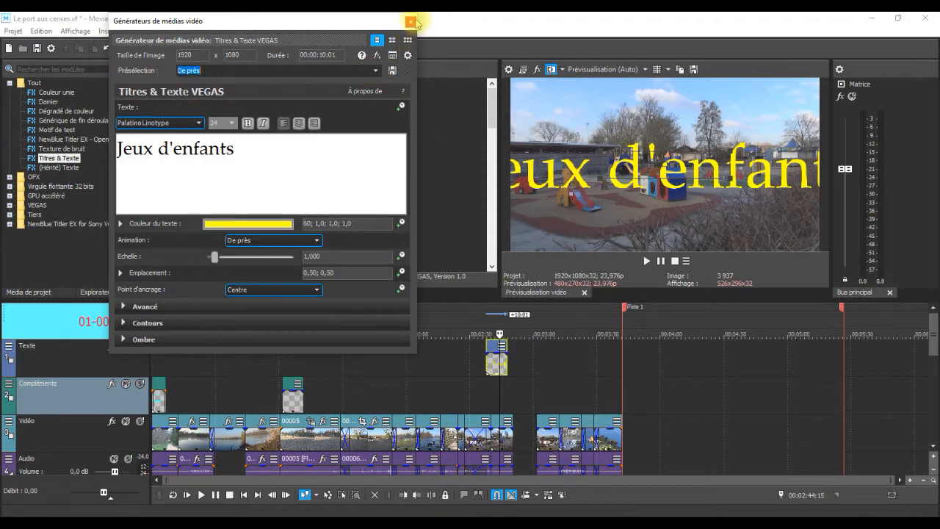
click(411, 24)
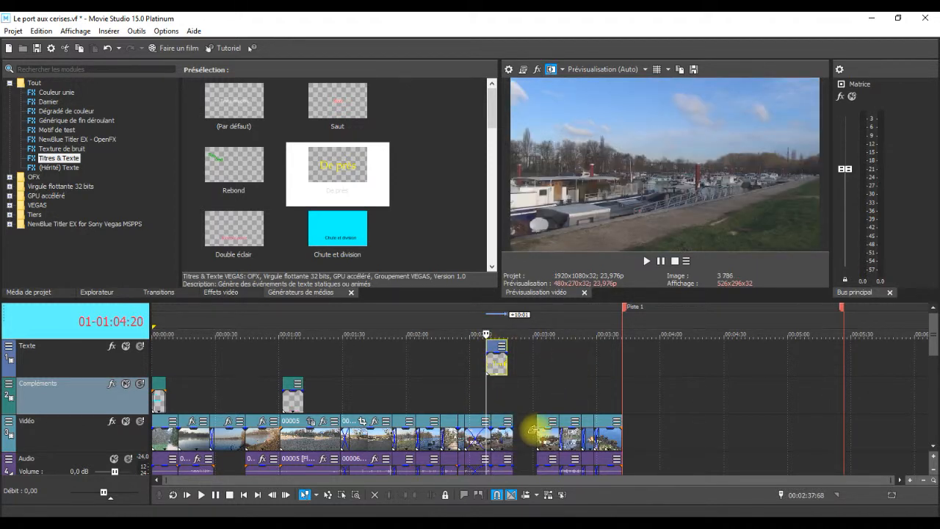
Play back the "Jeux d'enfants" title twice from its start to check the De près animation
key(space)
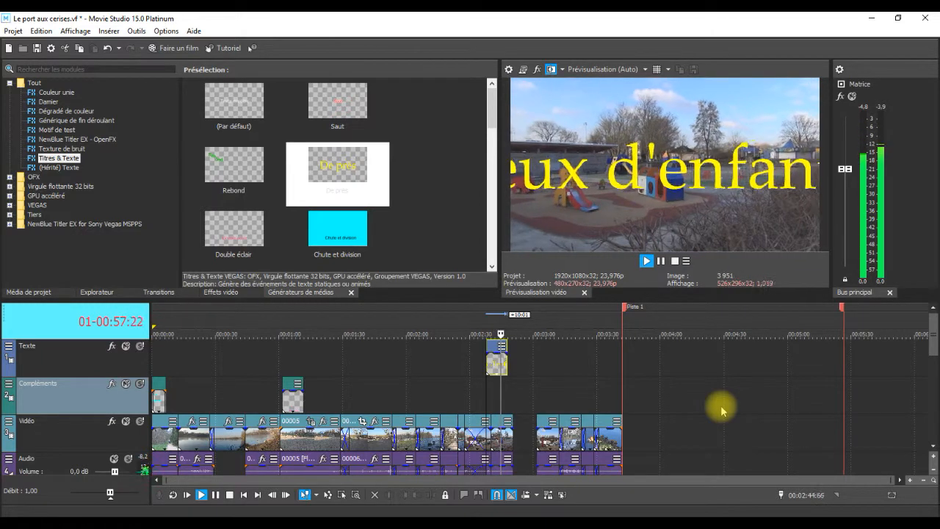
key(space)
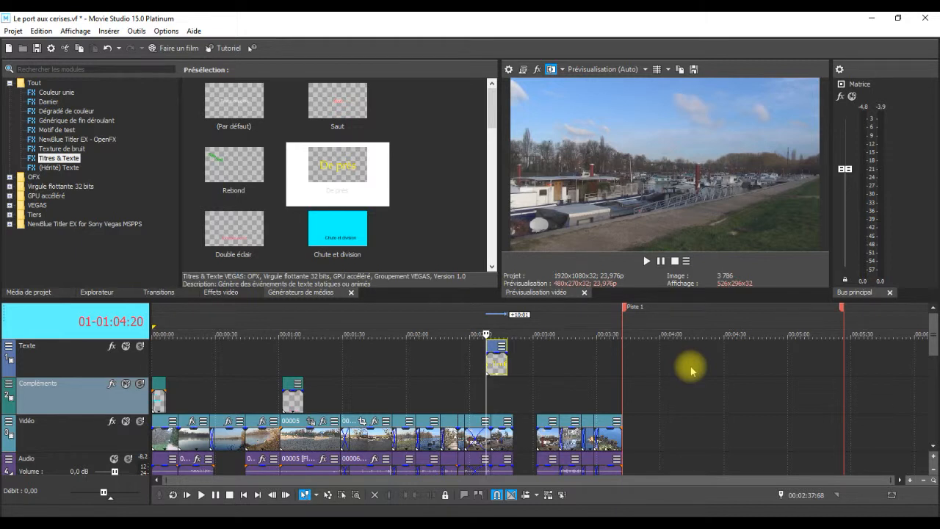
key(space)
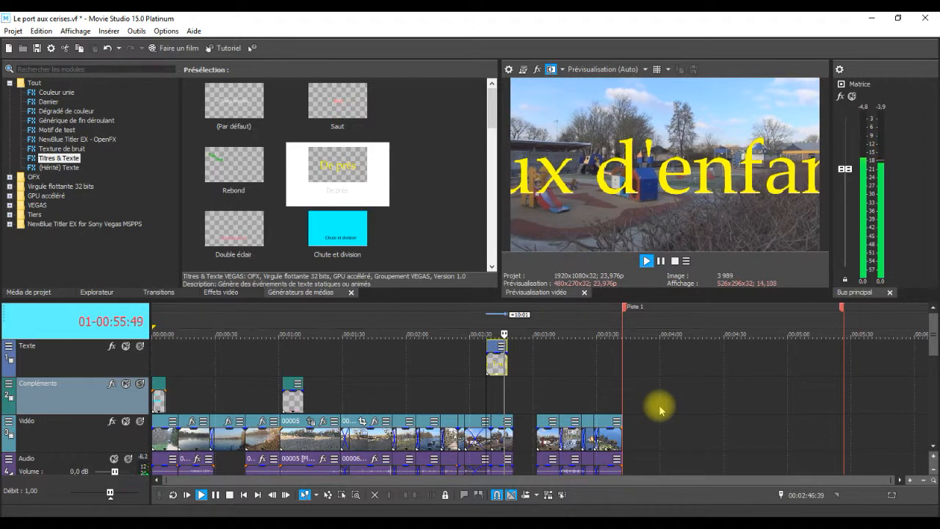
key(space)
Apply the "Double éclair" preset to the title event on the Texte track and close the media generator
scroll(545, 387, up, 2)
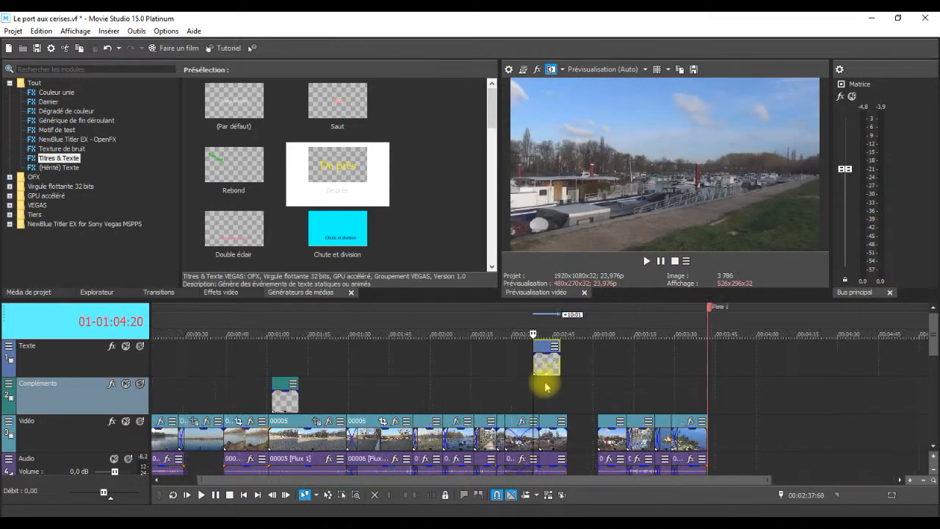
scroll(547, 386, up, 1)
scroll(641, 379, up, 1)
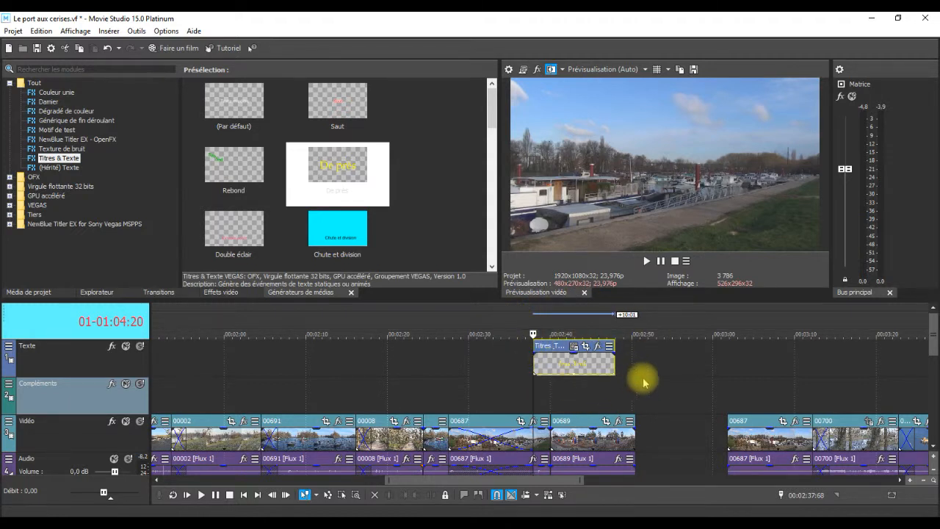
scroll(644, 380, up, 1)
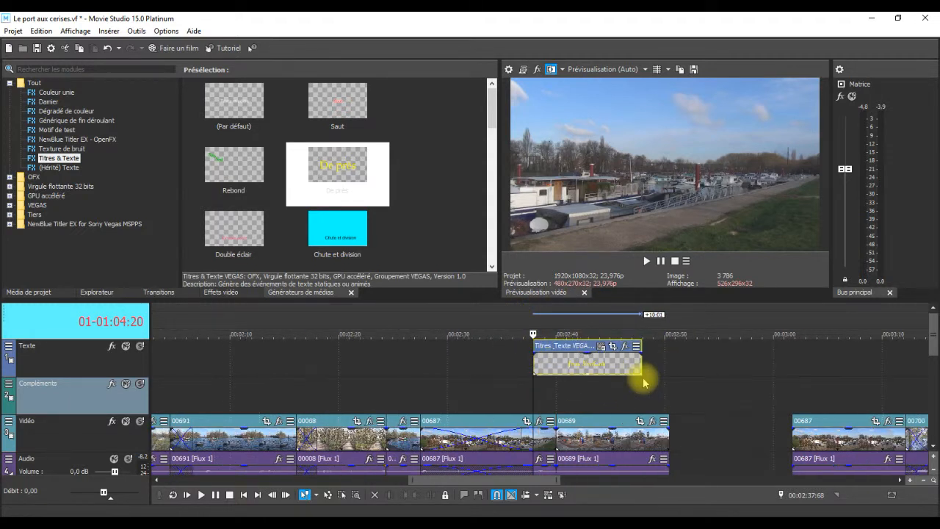
click(602, 347)
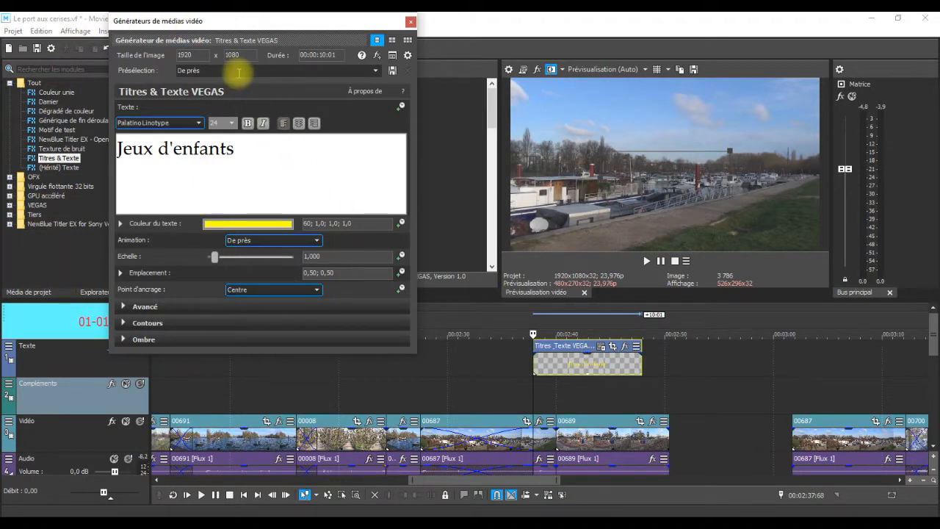
click(376, 71)
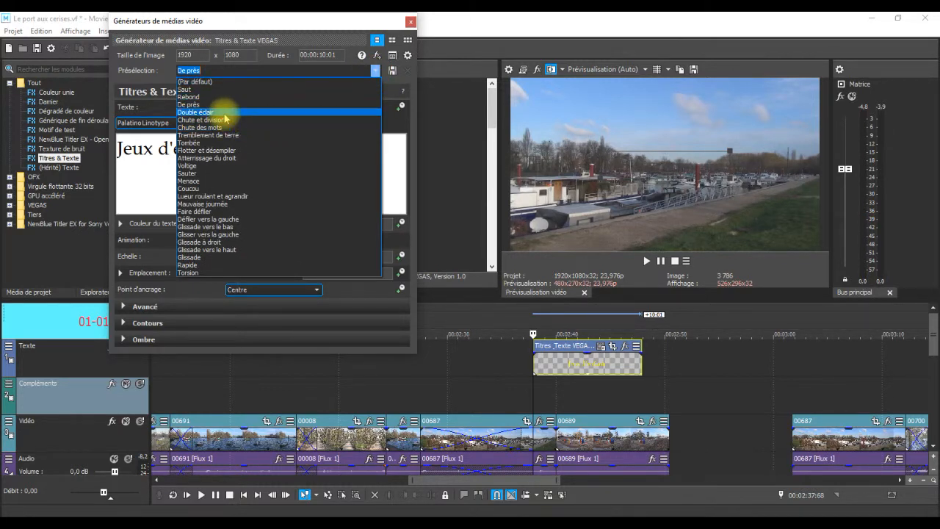
click(224, 112)
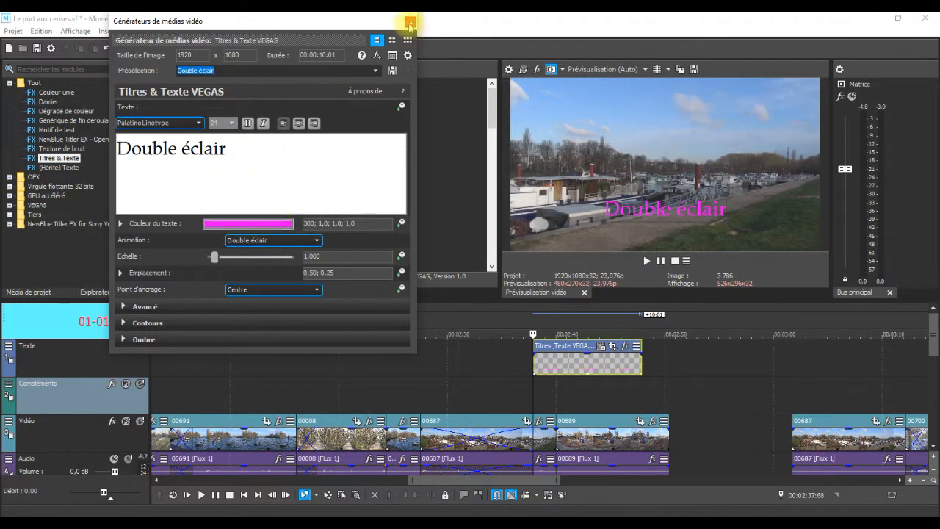
click(410, 23)
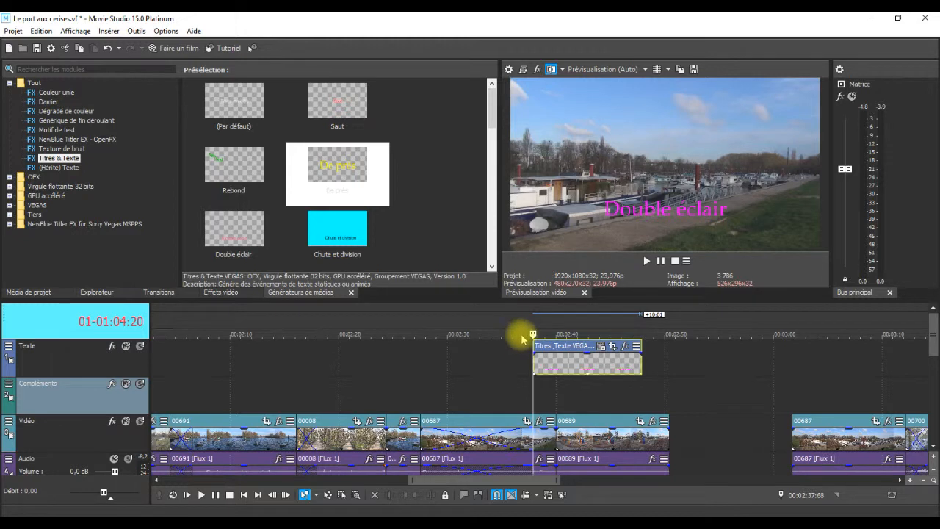
Play the timeline from just before the title event to preview the Double éclair animation
click(522, 334)
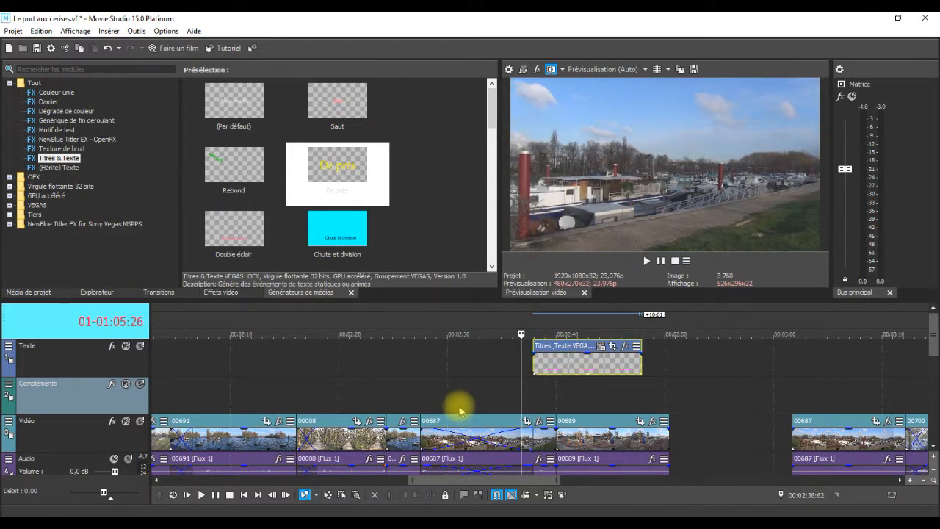
key(space)
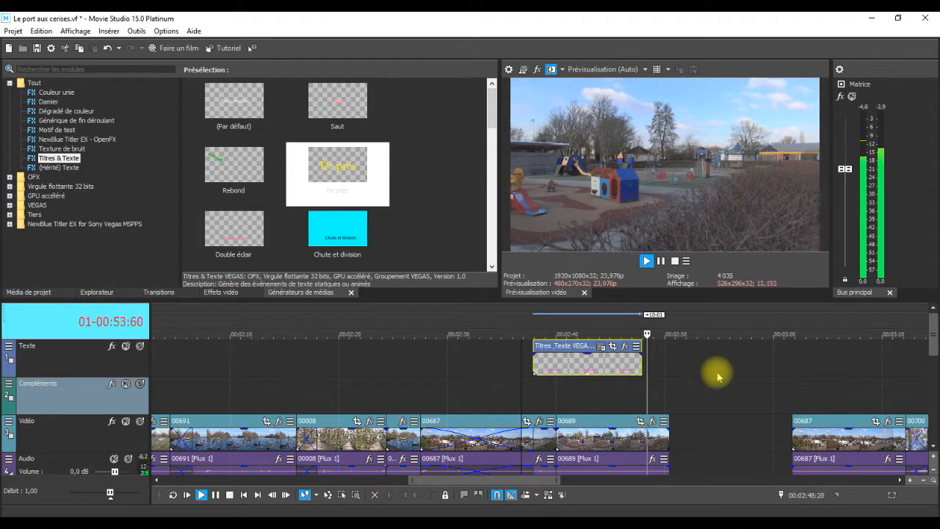
key(space)
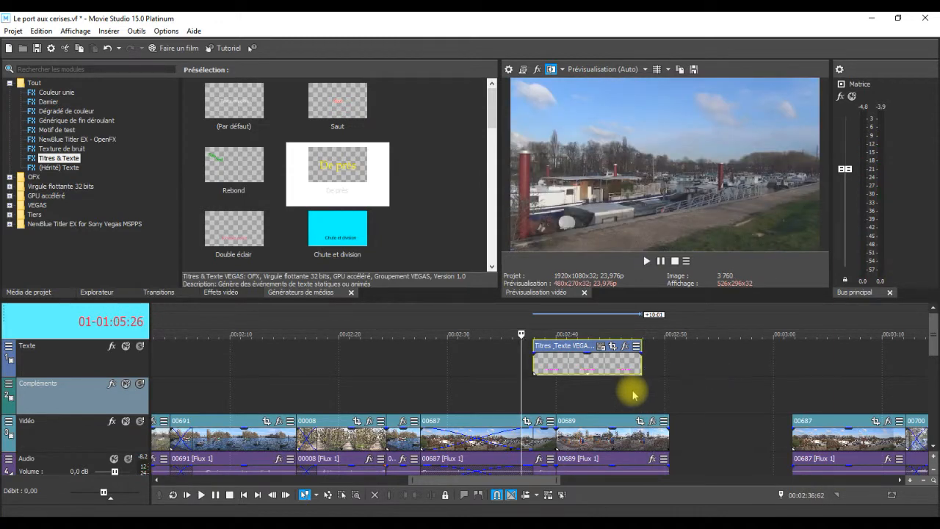
Delete the title event and place a "(Par défaut)" Titres & Texte event on the Texte track, aligned with the start of clip 00689
click(608, 363)
key(Delete)
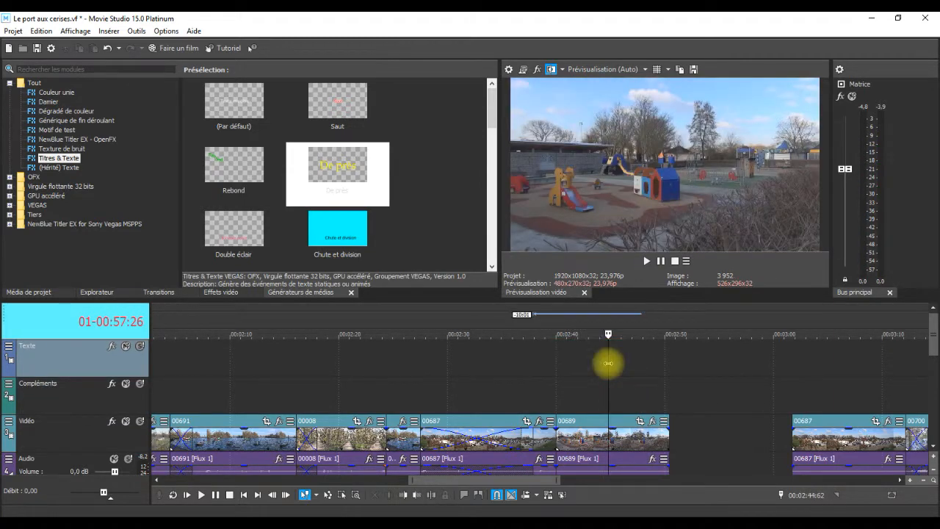
click(233, 97)
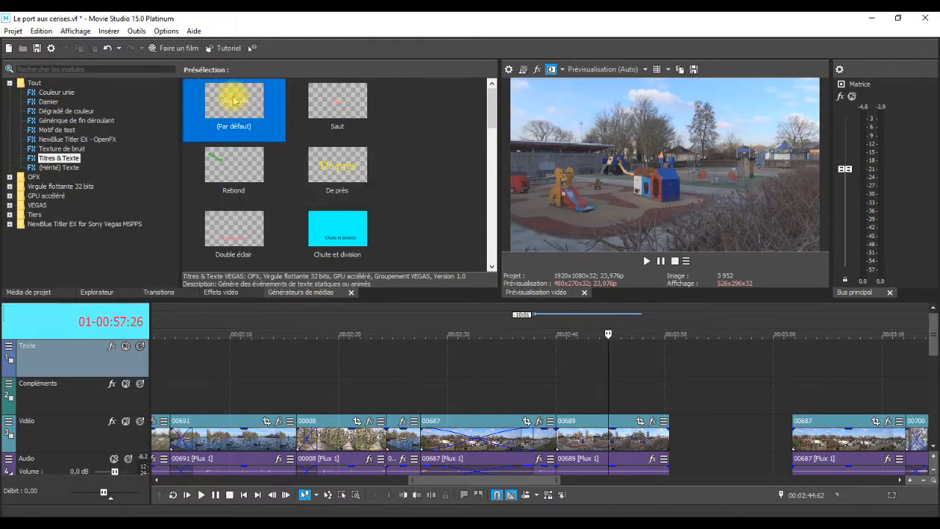
drag(233, 99, 613, 364)
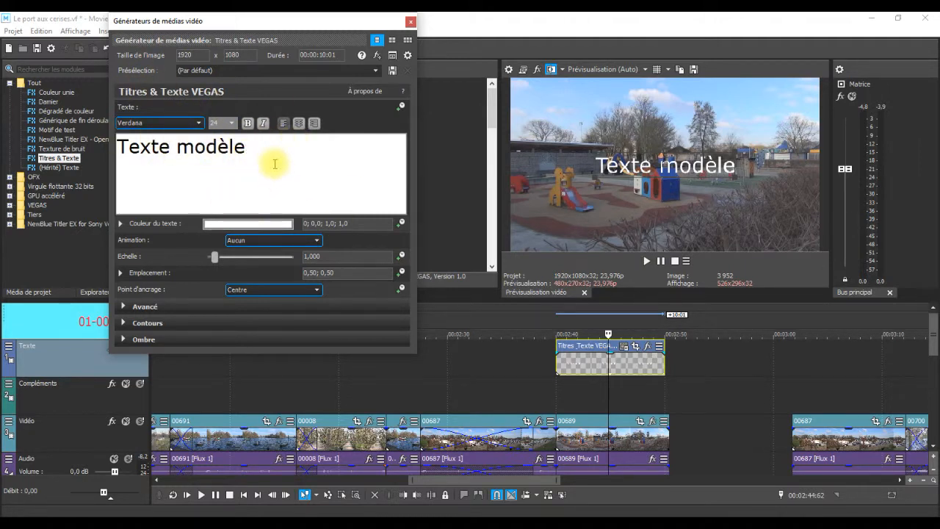
Set the default title's text to "Jeux d'enfants" and close the media generator
drag(260, 153, 118, 151)
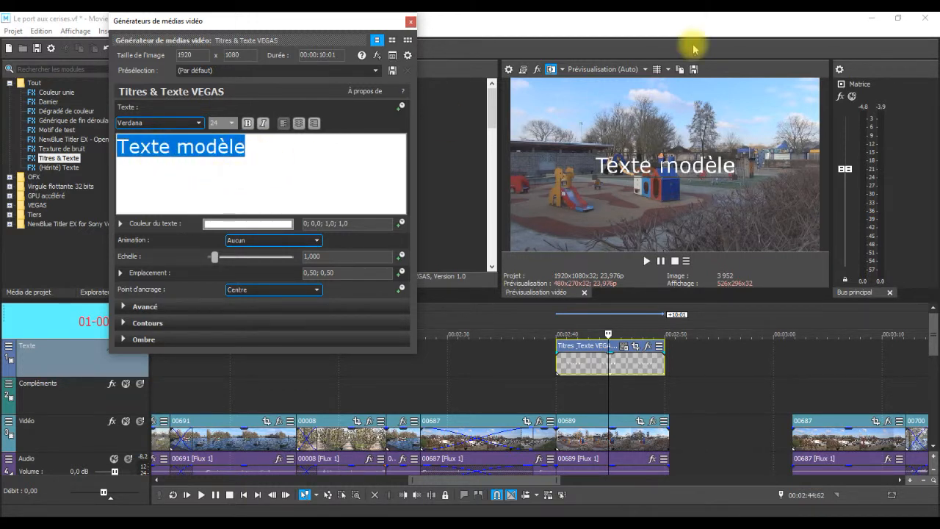
text(Jeux d'enfants)
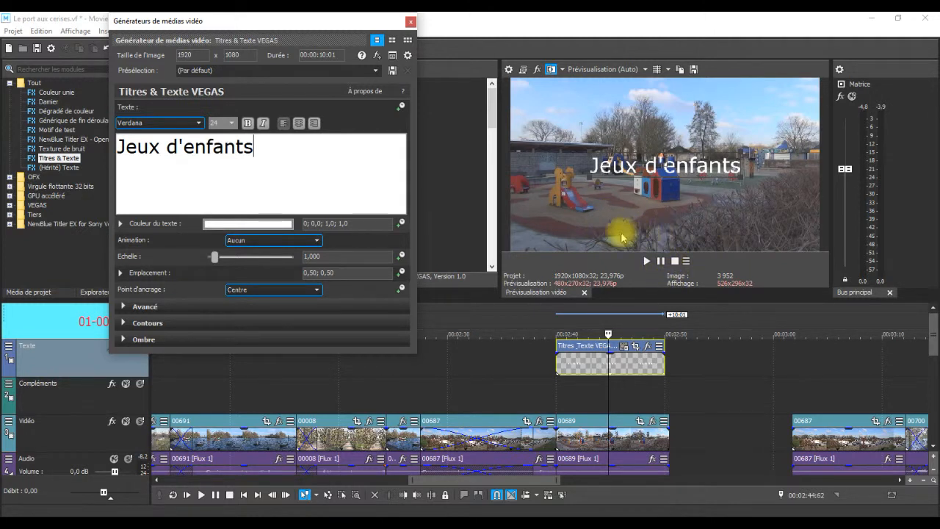
click(410, 22)
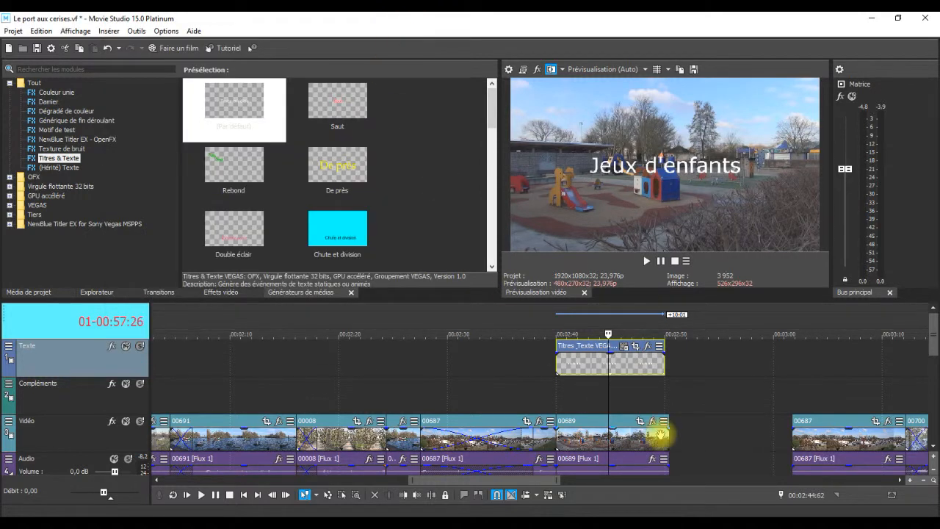
In the title event's Panoramique/Recadrage, move the initial frame up to about Centre Y -119, pushing the text below the visible image
click(637, 349)
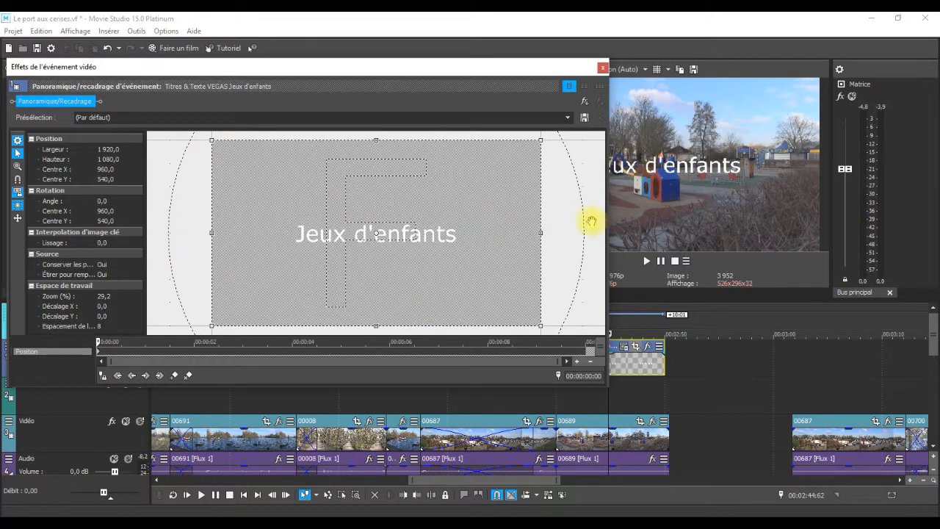
scroll(579, 207, down, 5)
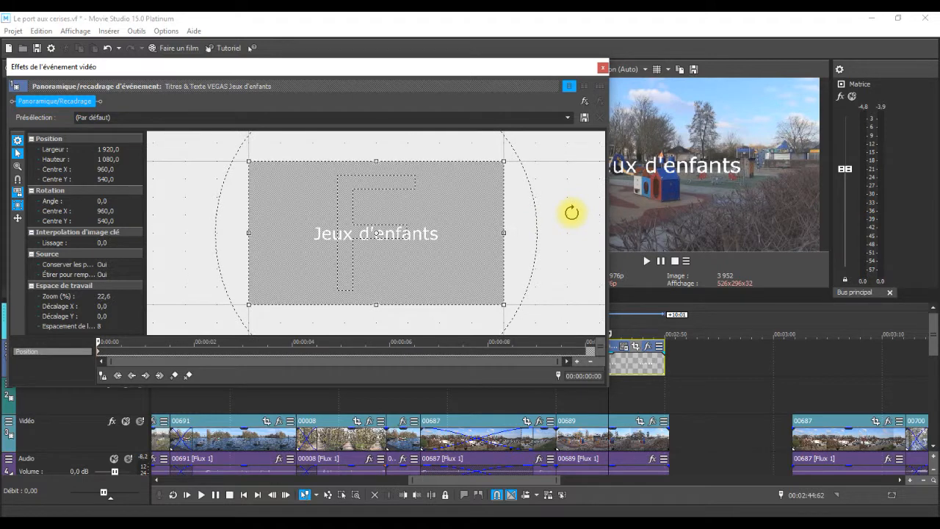
scroll(572, 213, down, 4)
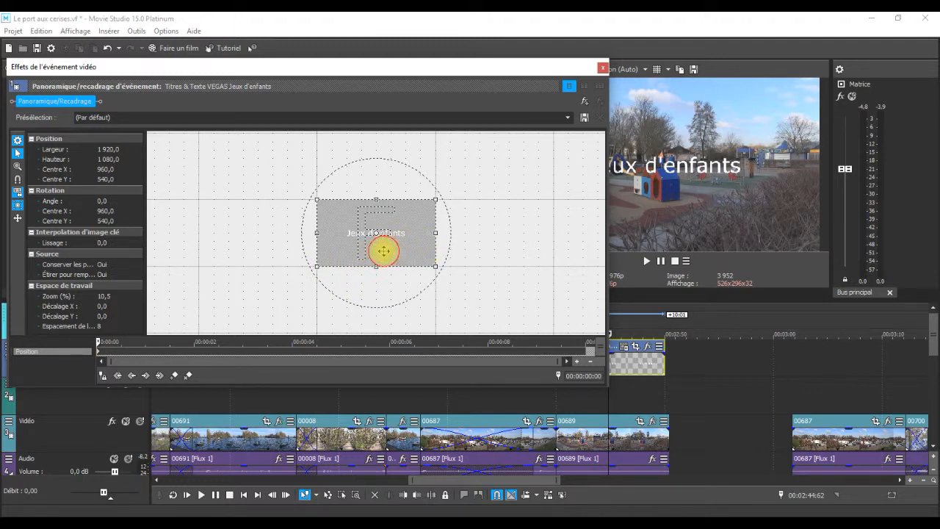
drag(383, 251, 383, 244)
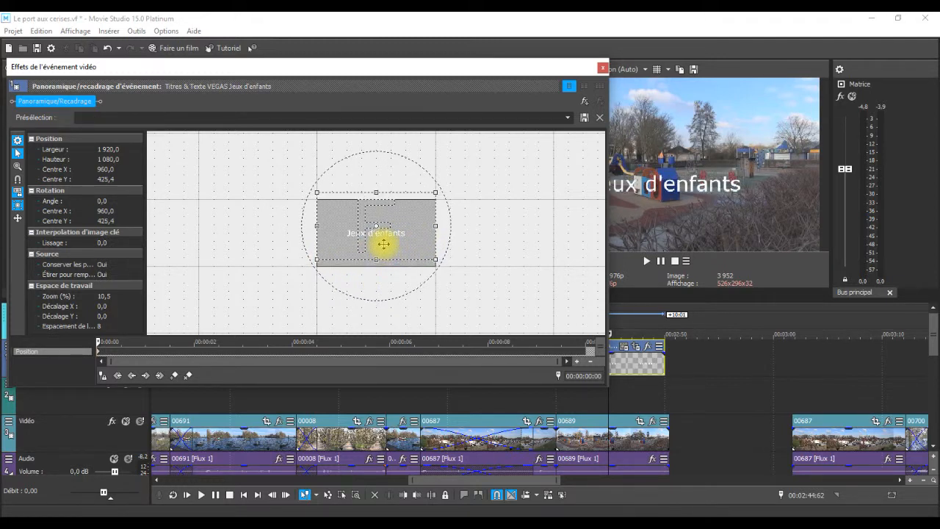
drag(603, 140, 568, 150)
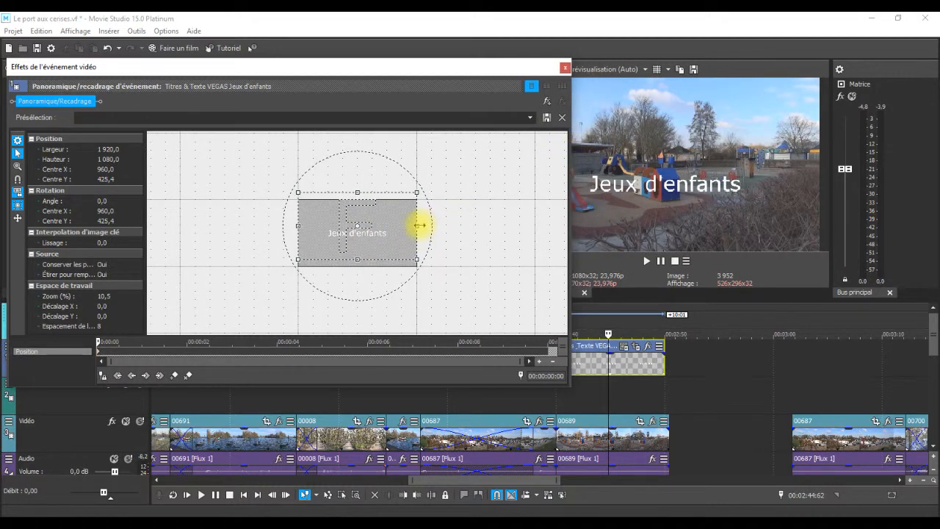
drag(362, 233, 365, 198)
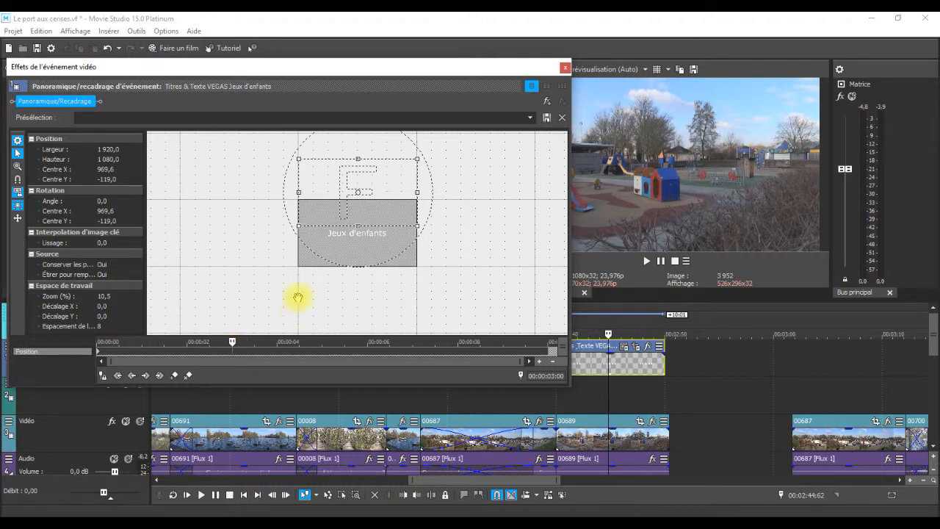
Add a pan/crop keyframe at 00:00:03:00 with the frame moved to about Centre Y 158, bringing the title into view, and close the window
click(174, 375)
drag(393, 225, 371, 207)
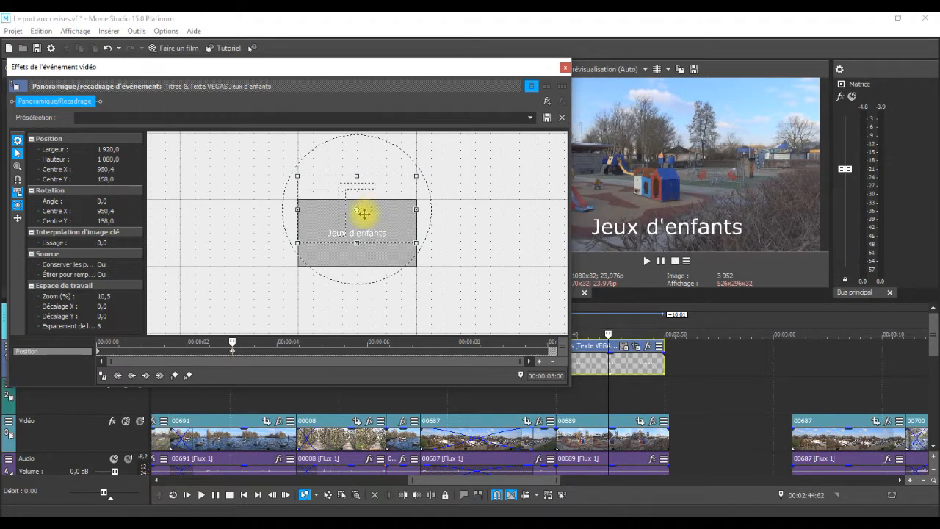
click(564, 67)
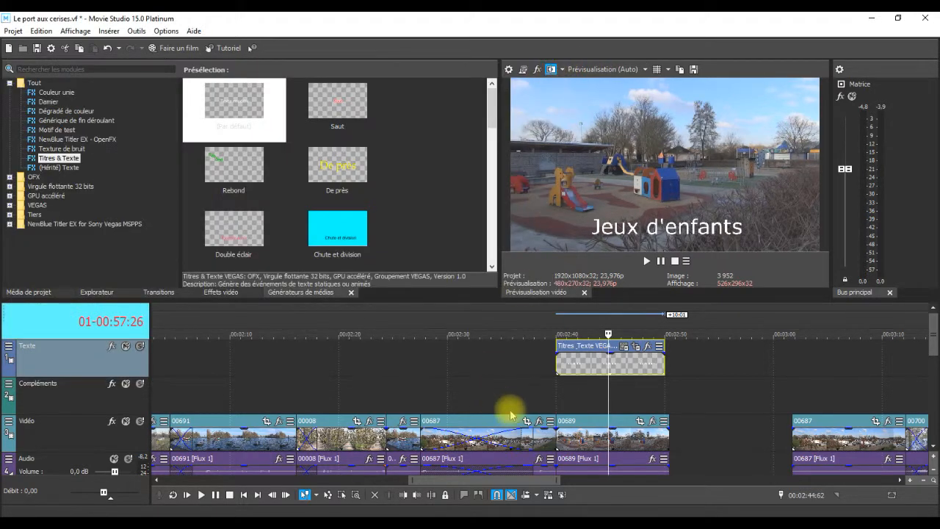
Play the title event from its start to preview the rising text, and review its Panoramique/Recadrage settings
click(557, 332)
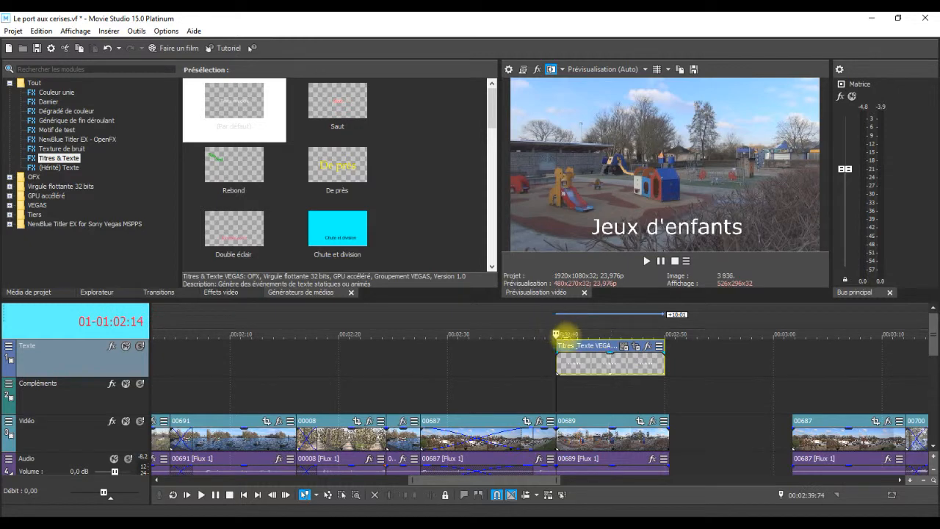
key(space)
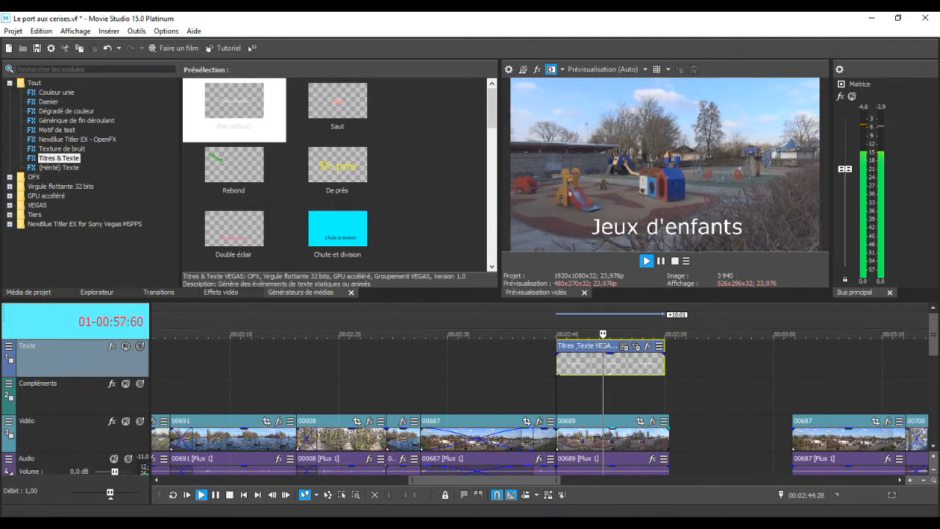
key(space)
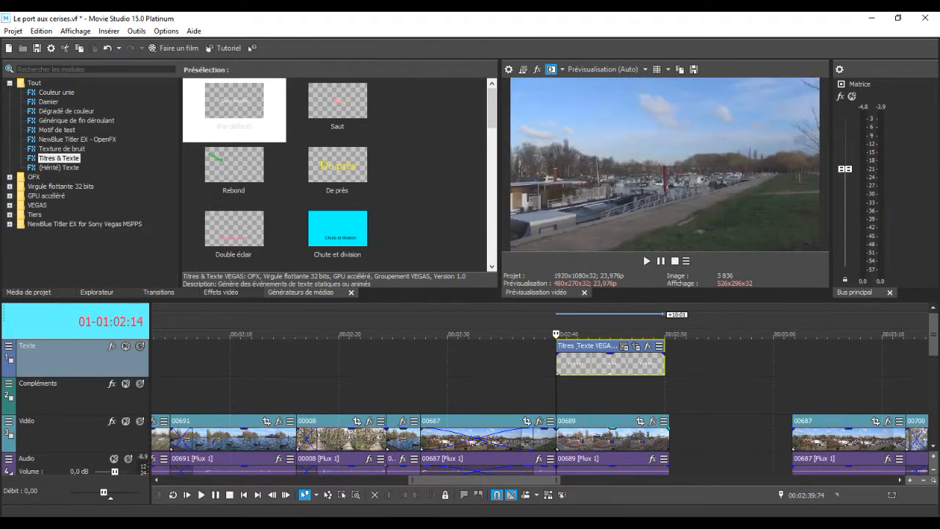
click(636, 346)
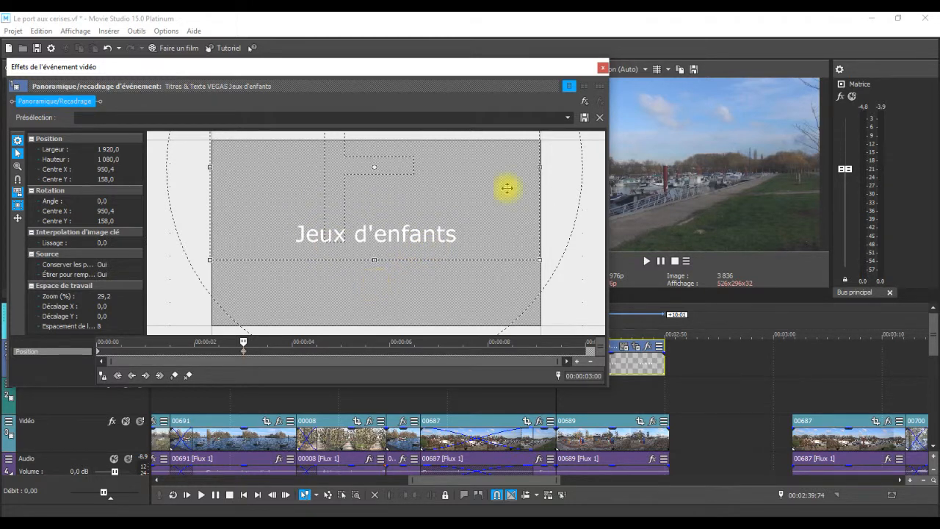
click(602, 68)
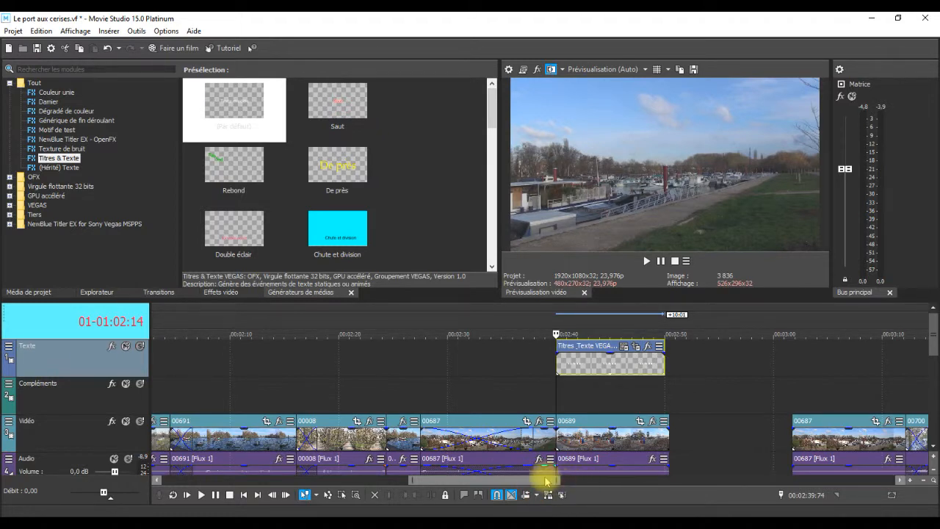
Place a "Défilement classique sur transparent" Générique de fin déroulant event on the Texte track, starting at the end of clip 00717
drag(536, 482, 678, 489)
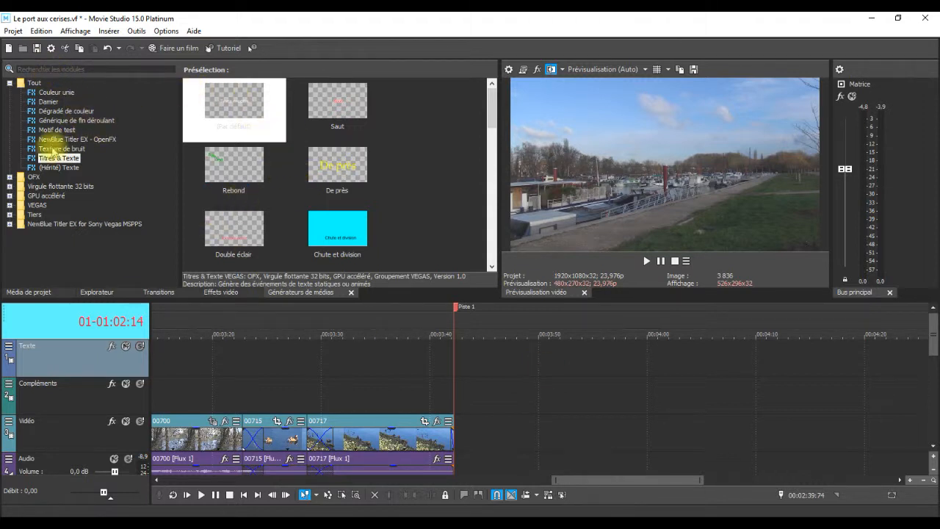
click(103, 122)
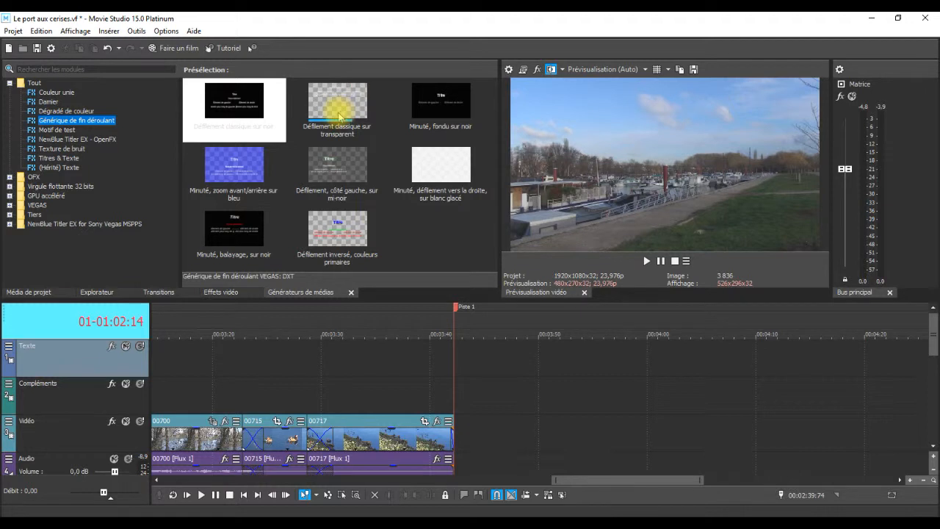
drag(331, 98, 461, 354)
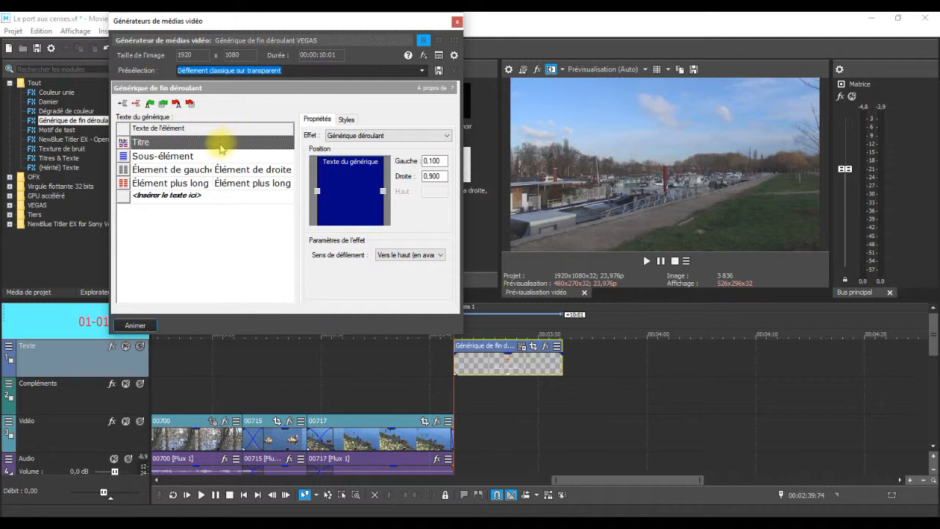
Set the credits title to "La ballade au port aux cerises" and the sub-element to "Prise de vue :" followed by the camera operator's first name
click(172, 141)
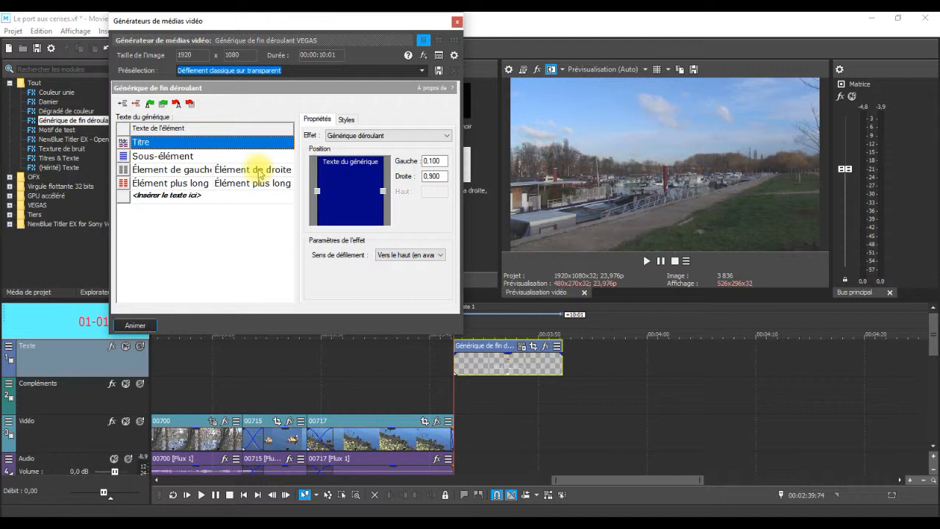
text(La ballade)
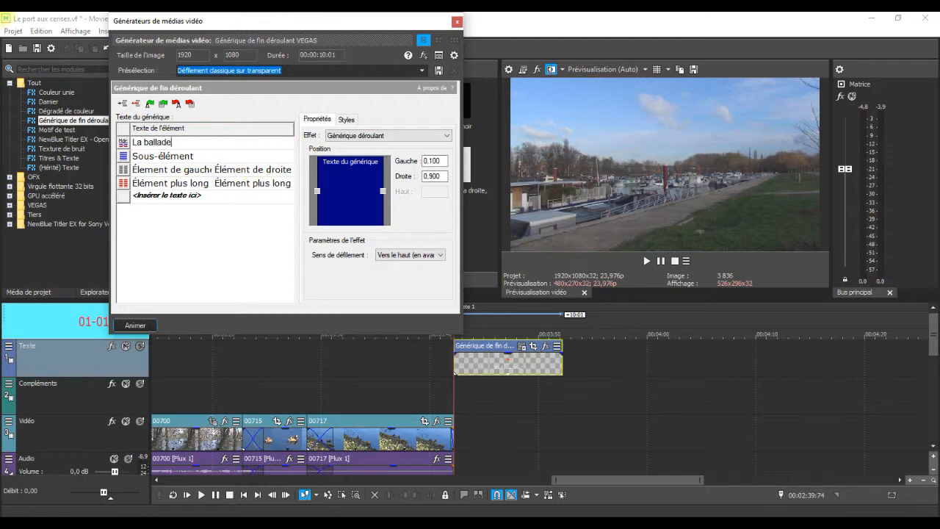
text( au port aux cerises)
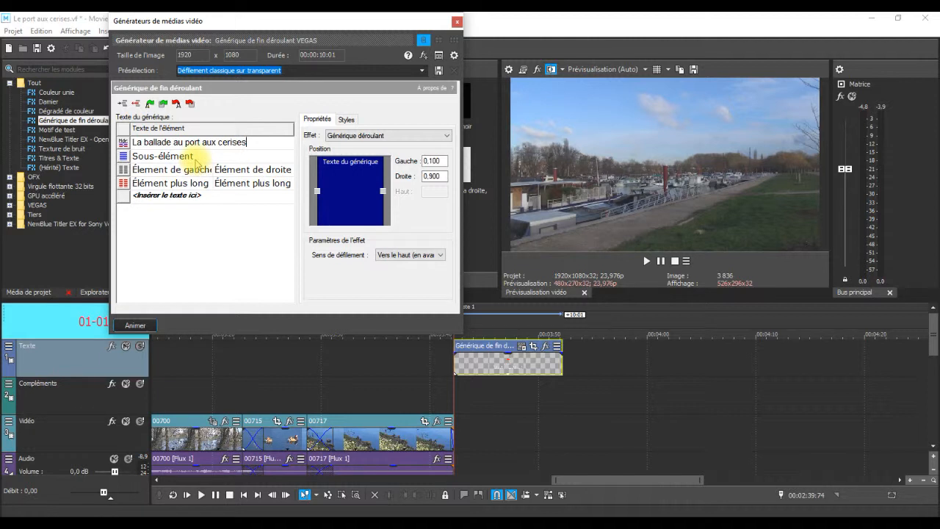
click(196, 159)
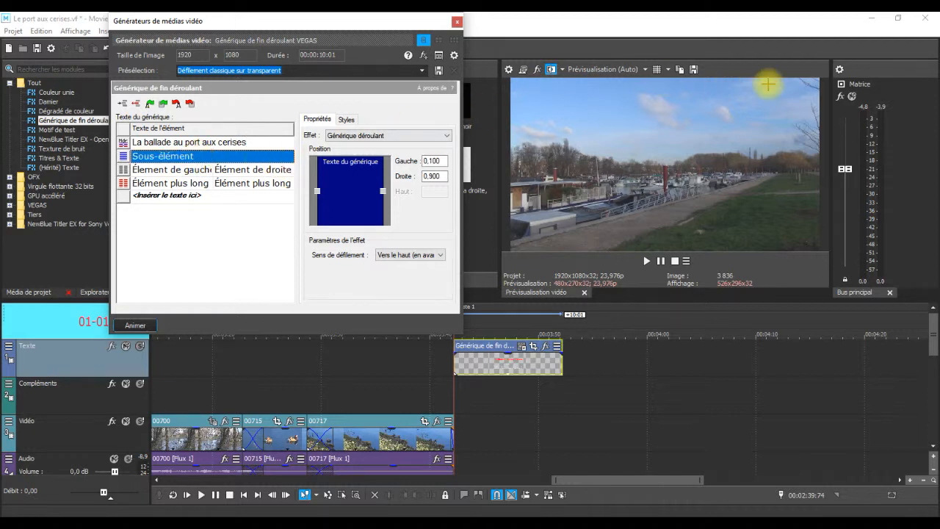
text(Prise)
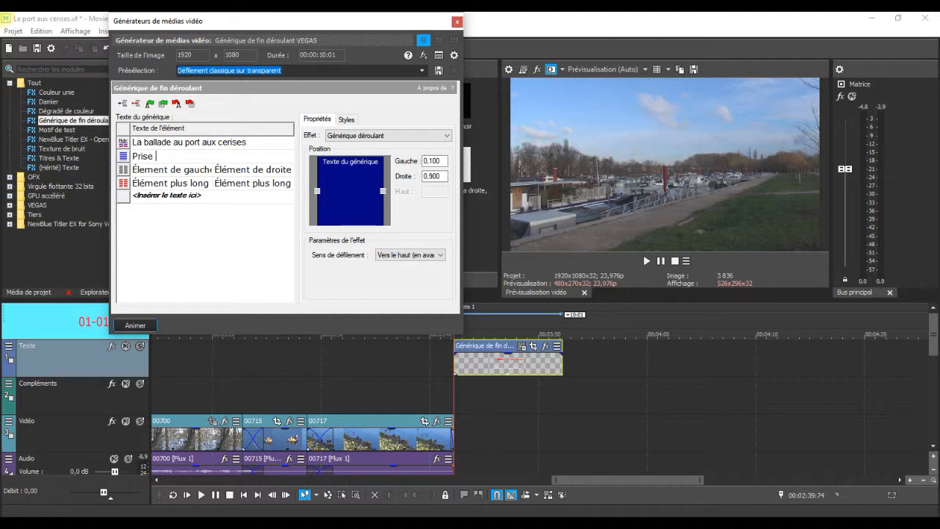
text( de vue : Jacques)
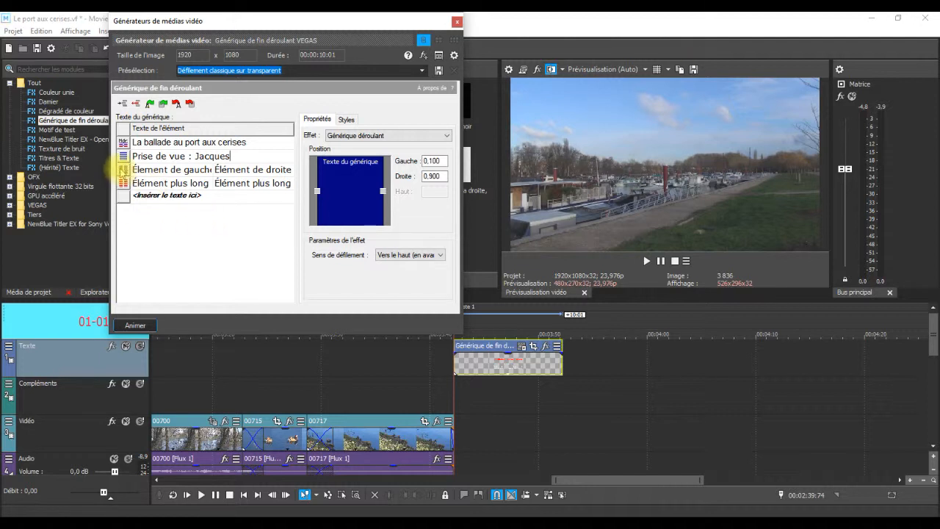
Convert the third credits line from two columns to a single text item and set it to "Montage dans le cadre"
click(122, 170)
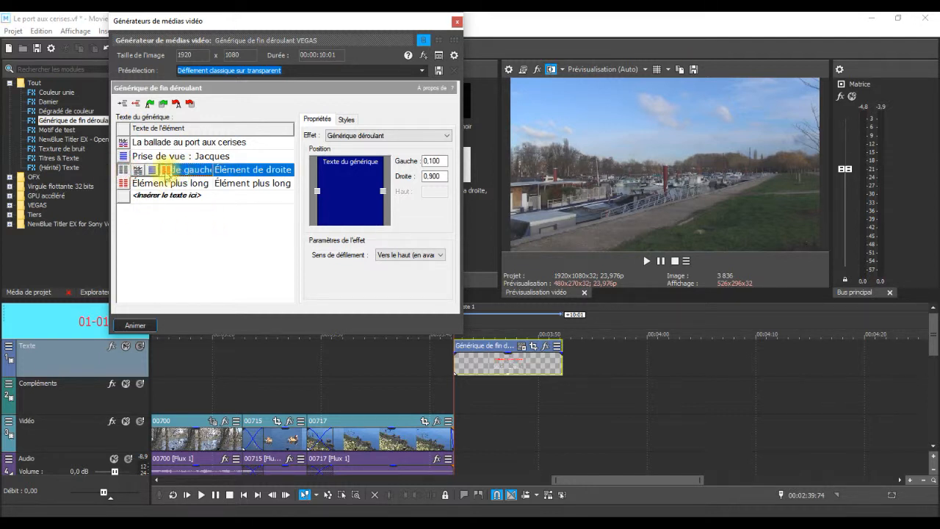
click(123, 170)
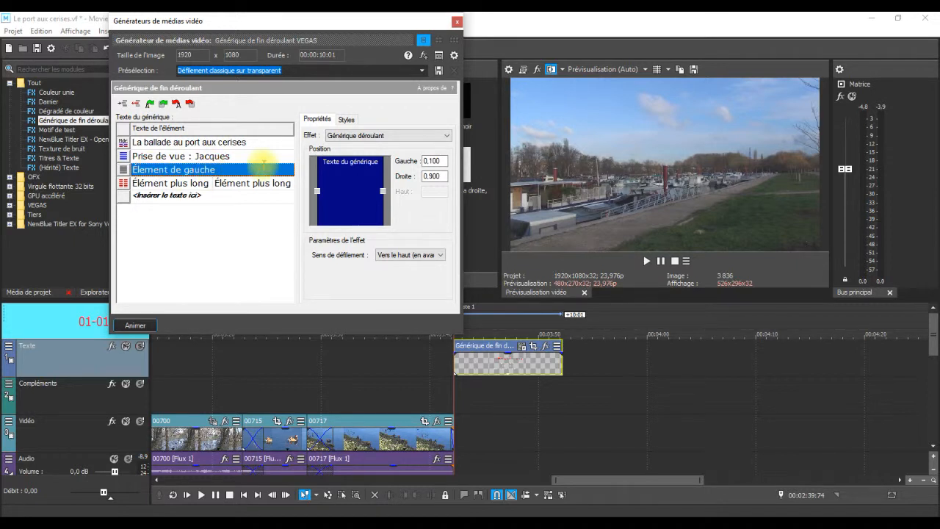
text(Montage dans)
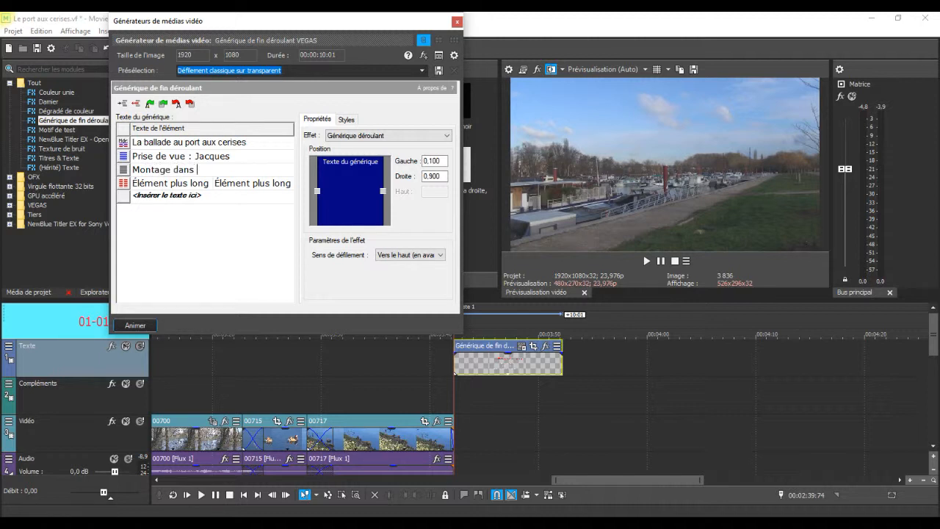
text( le cadre)
Convert the fourth credits line to a single text item and set it to "de l'atelier initiation vidéo"
click(125, 184)
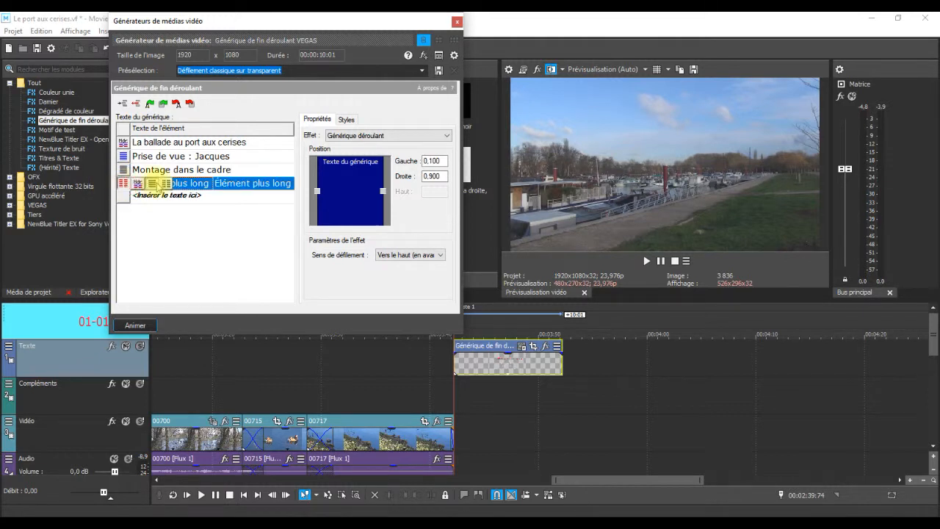
click(158, 183)
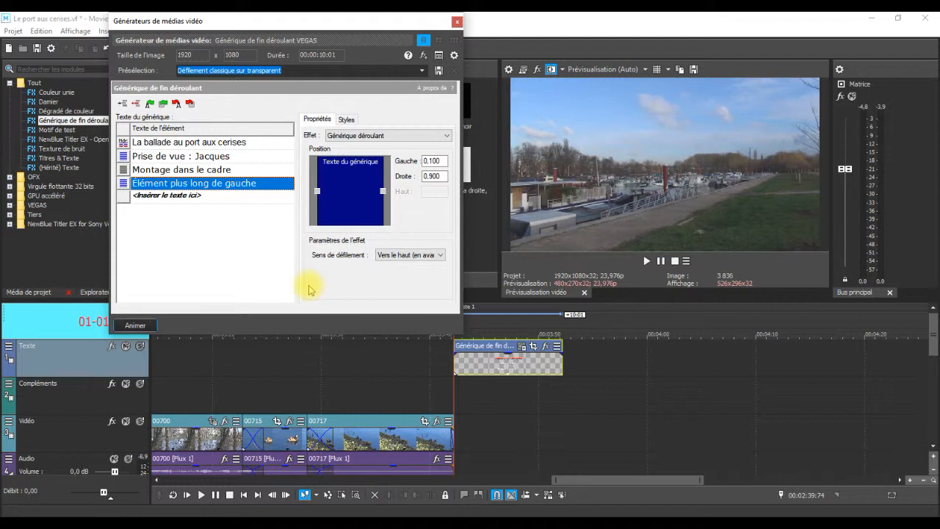
text(de)
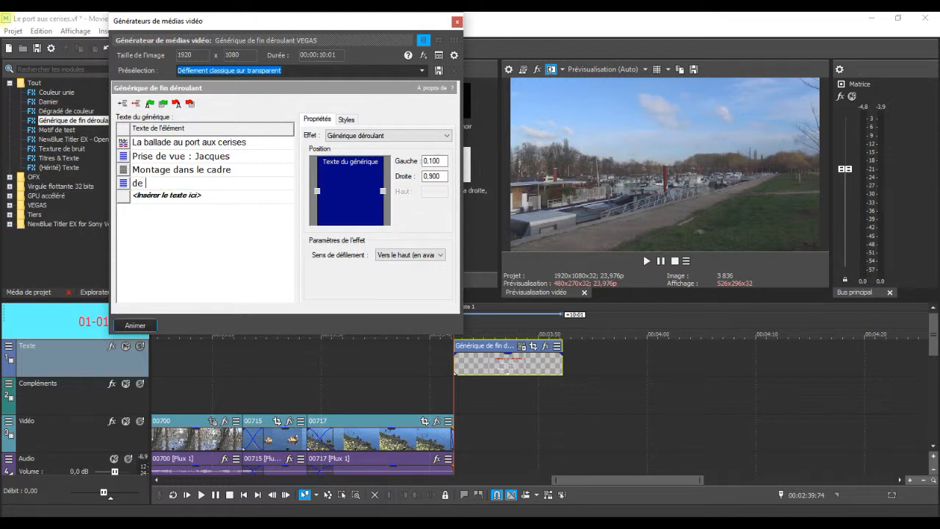
text( l'atelier initiation vidéo)
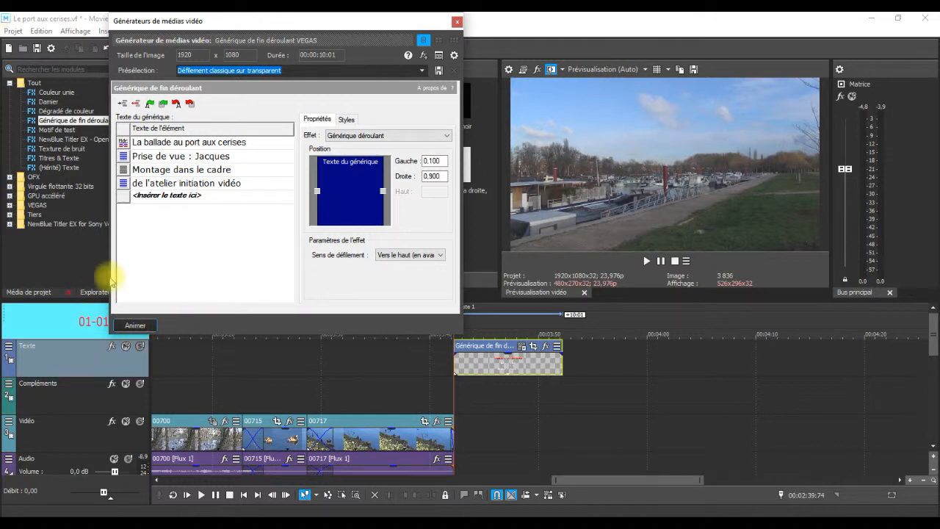
Add a fifth, two-column credits line with "Avril 2019" on the left and "Microtel 91" on the right
click(121, 196)
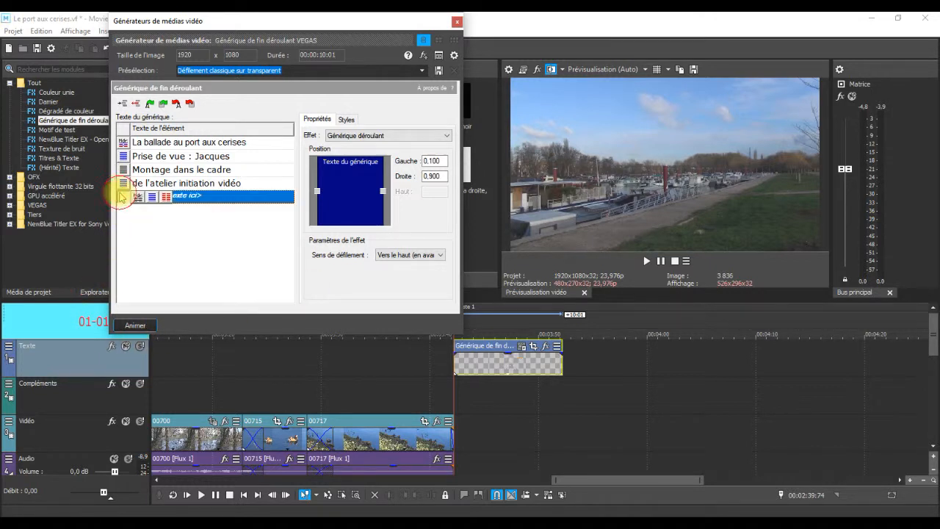
click(125, 197)
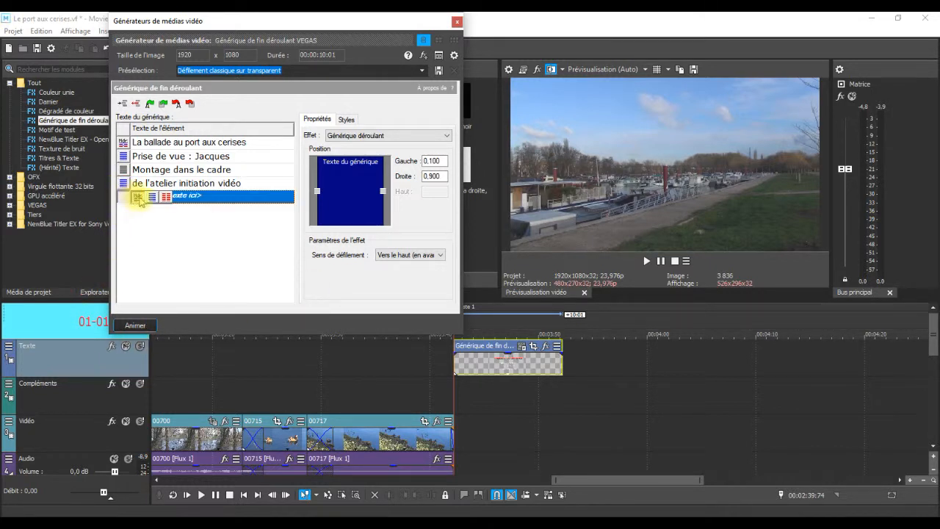
click(165, 197)
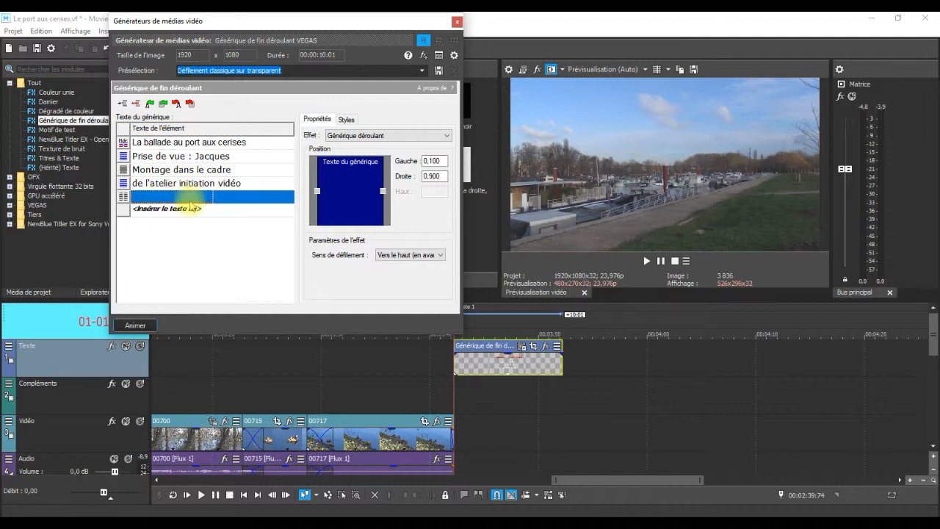
text(A)
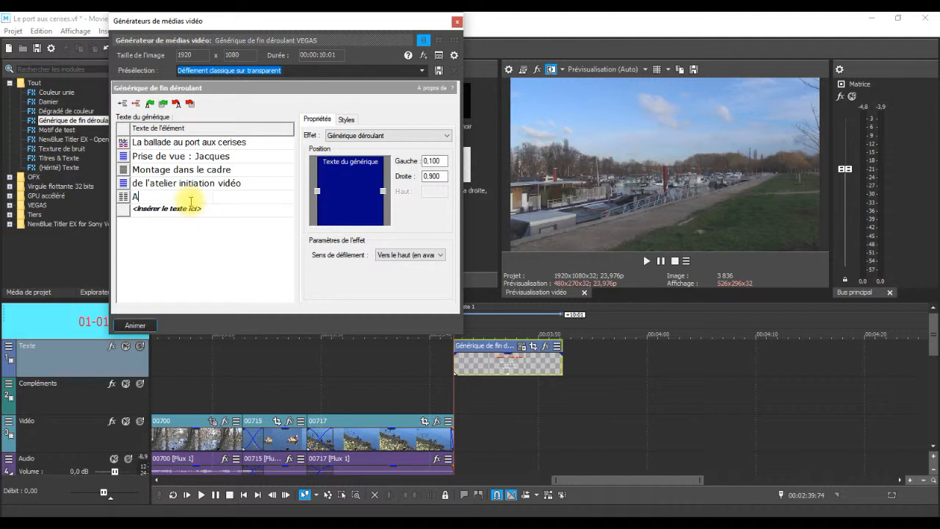
text(vri)
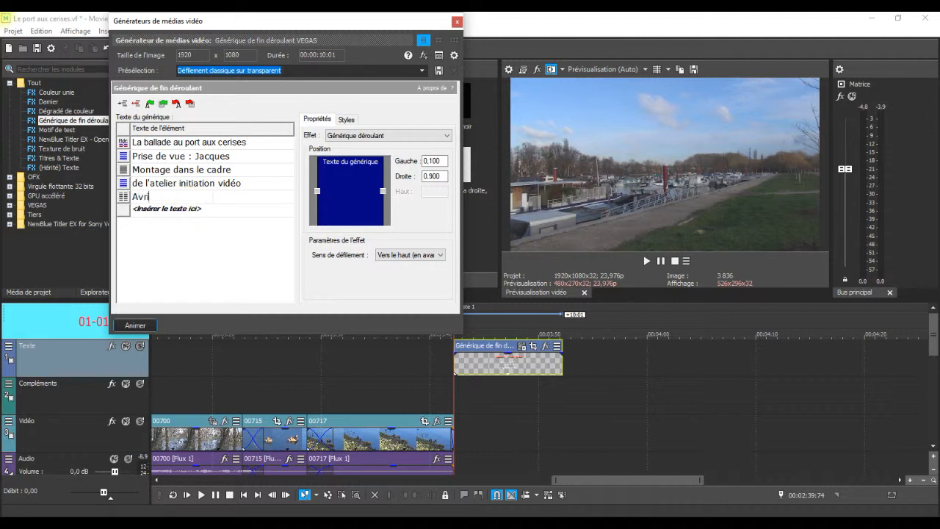
text(l 2019)
click(225, 196)
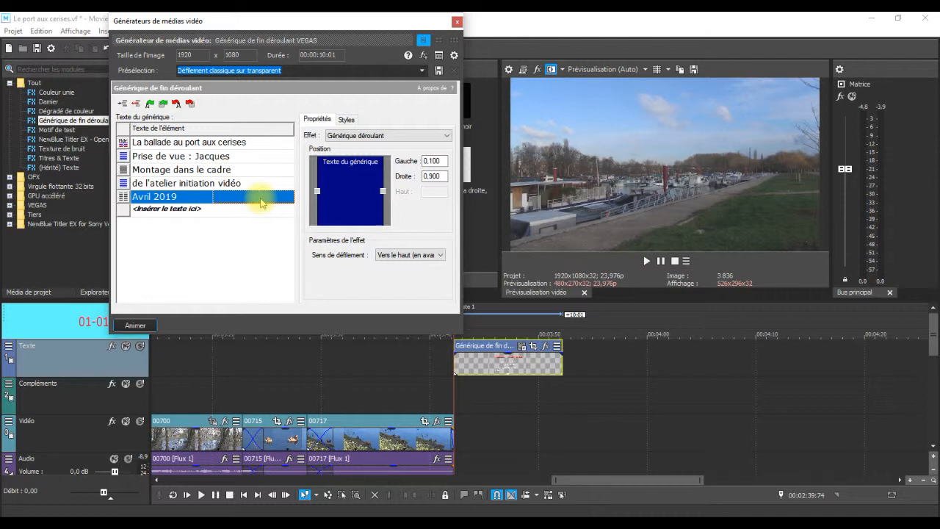
click(261, 199)
text(Mic)
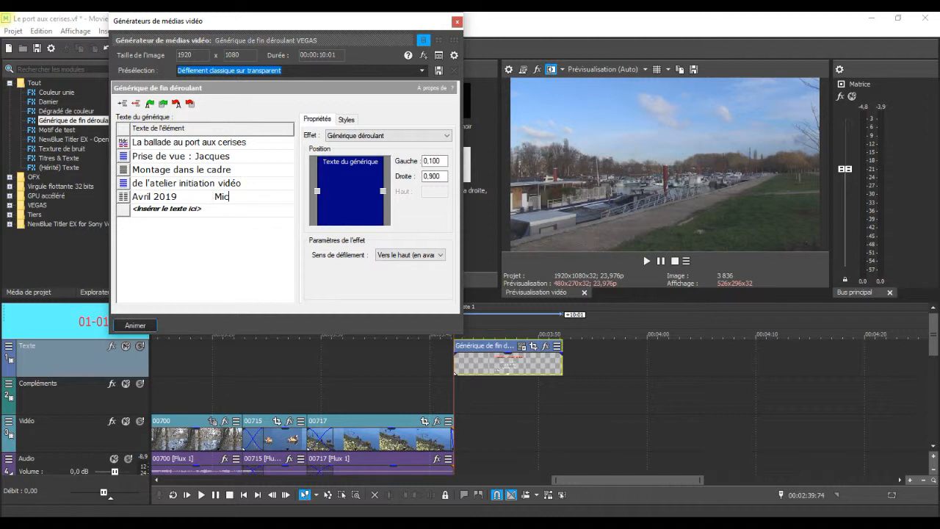
text(rotel 91)
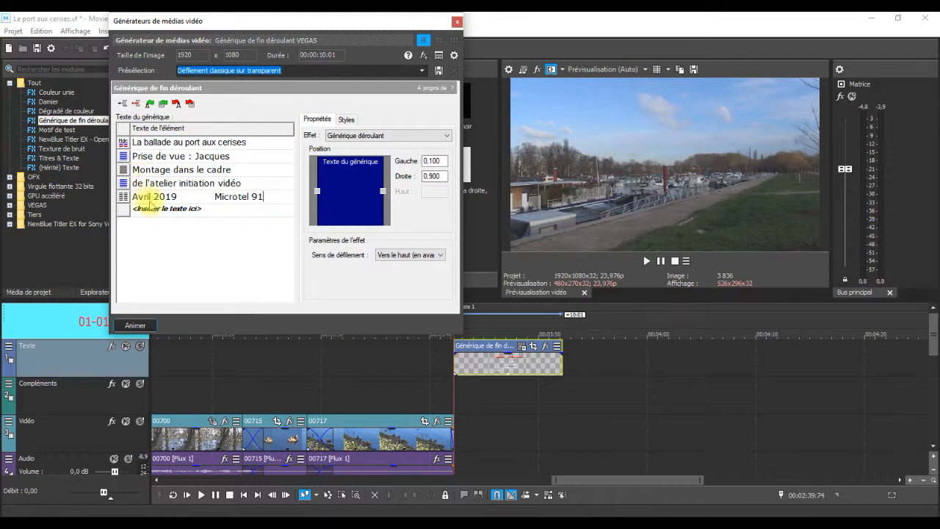
click(230, 238)
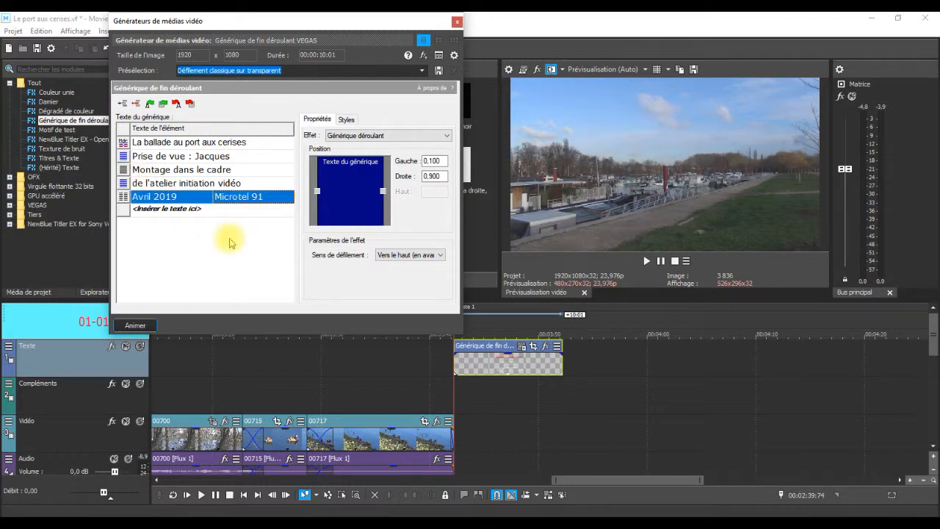
Preview the scrolling credits at two points in the event, around its middle and further on, and close the media generator
click(507, 334)
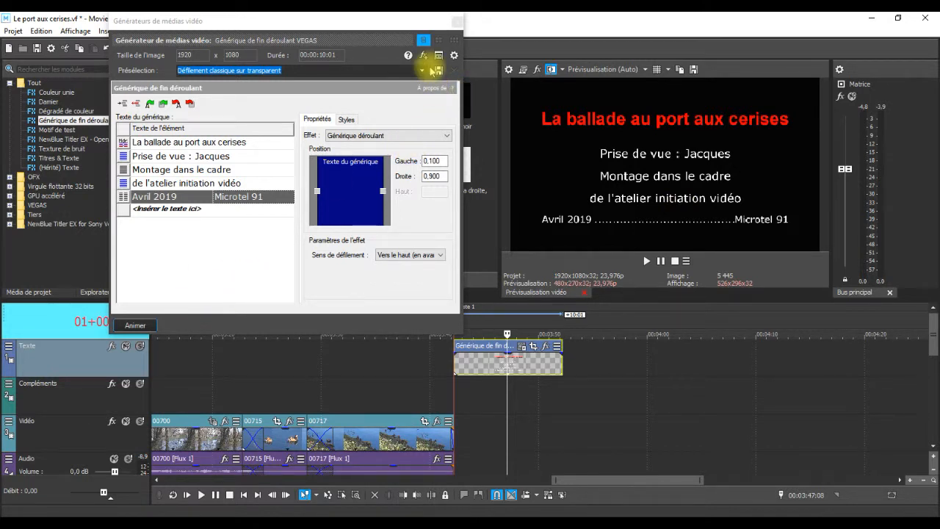
click(527, 422)
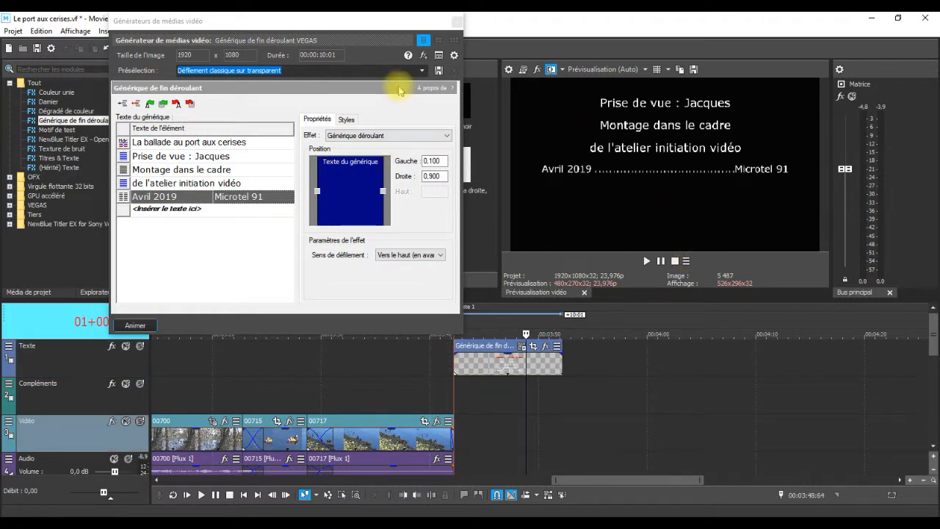
click(456, 21)
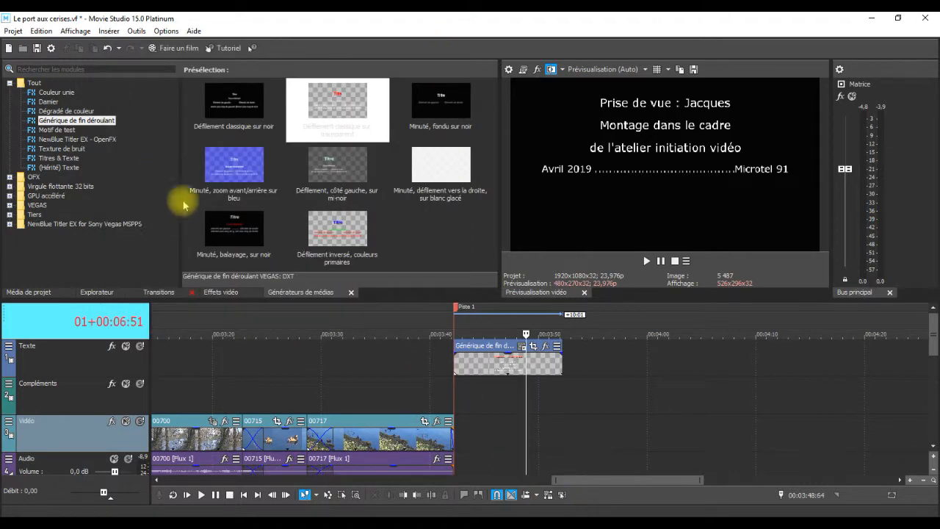
Place the blue colour gradient from the project media on the Vidéo track directly after the last clip, beneath the credits event
click(41, 291)
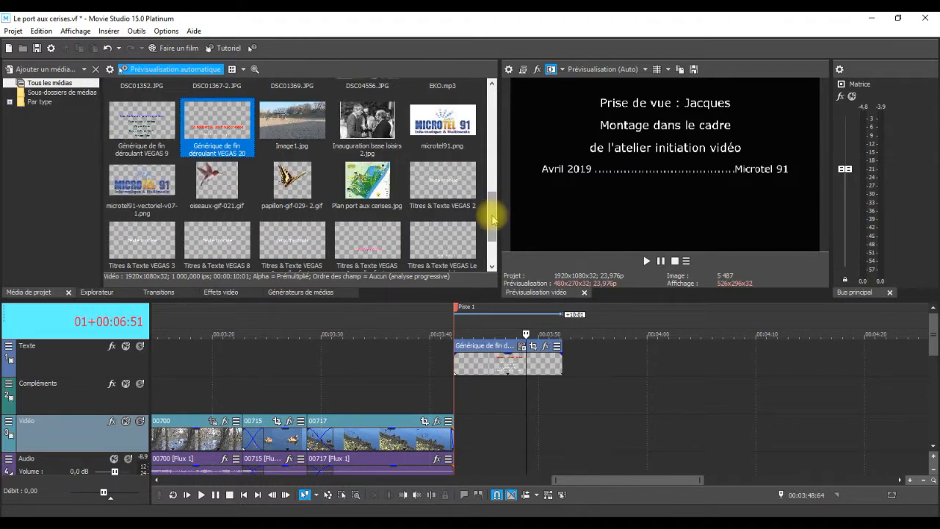
drag(492, 218, 497, 101)
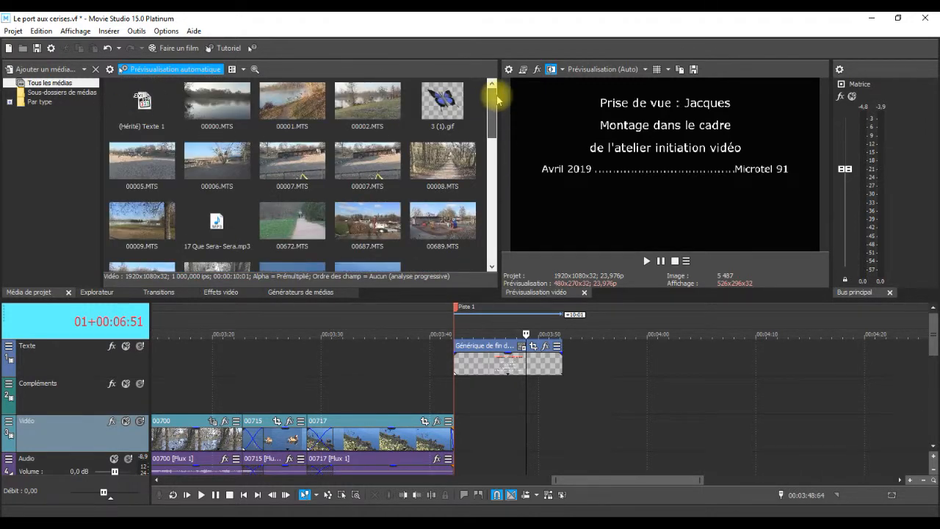
drag(491, 110, 495, 172)
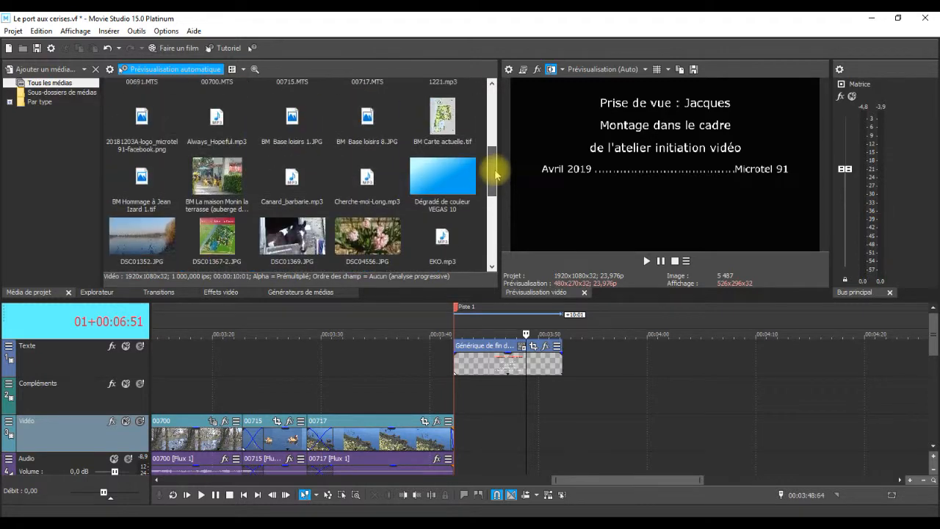
drag(437, 200, 463, 426)
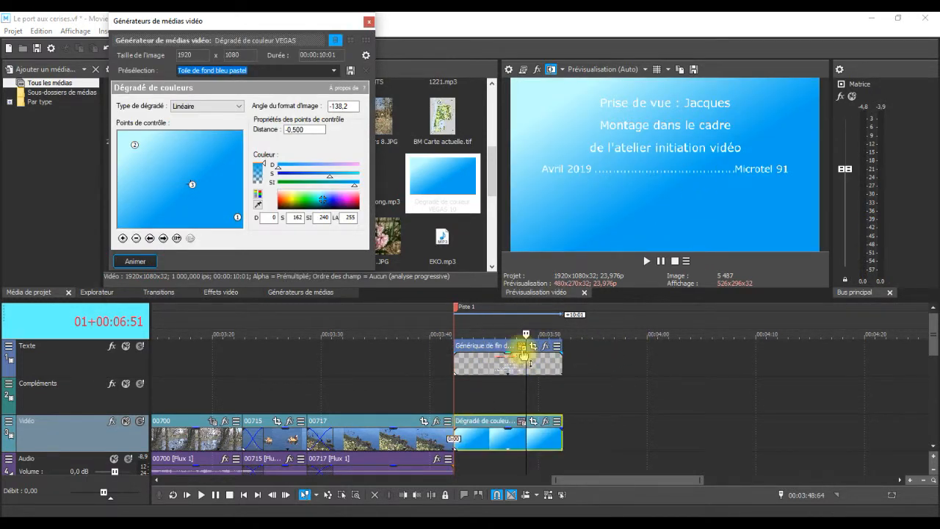
Reopen the scrolling credits for editing and set the header line's text colour to violet-blue (59, 0, 225)
click(522, 347)
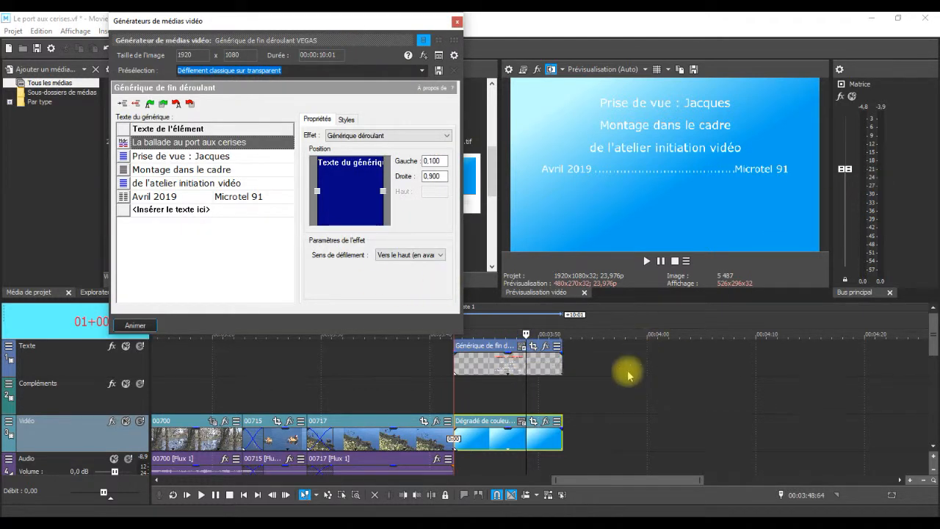
click(475, 329)
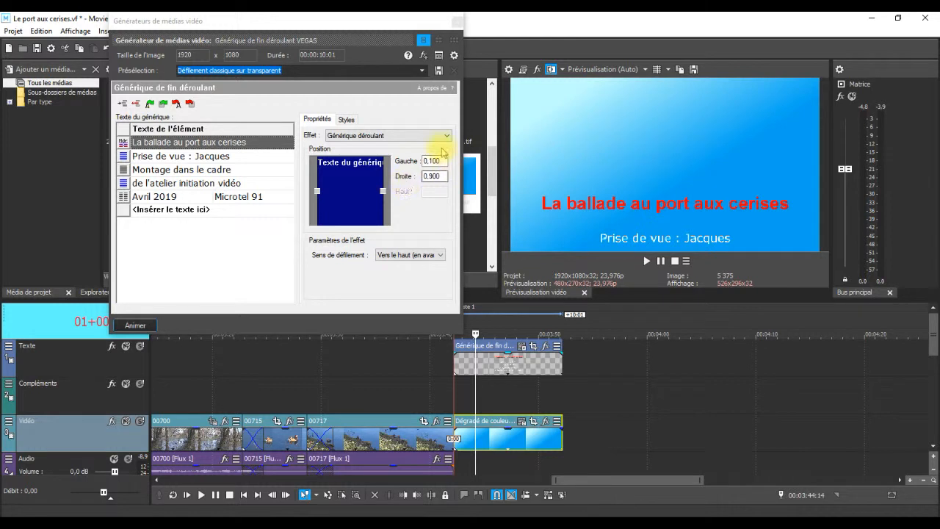
click(345, 119)
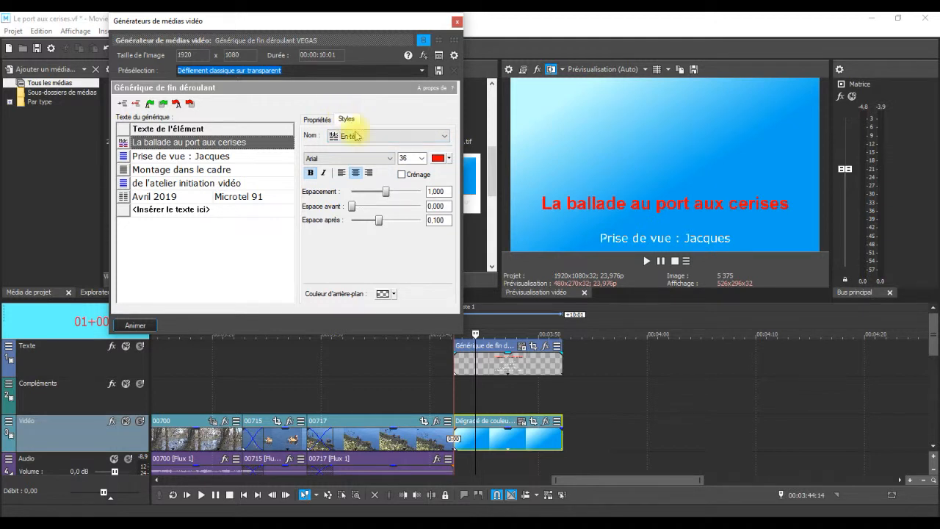
click(449, 159)
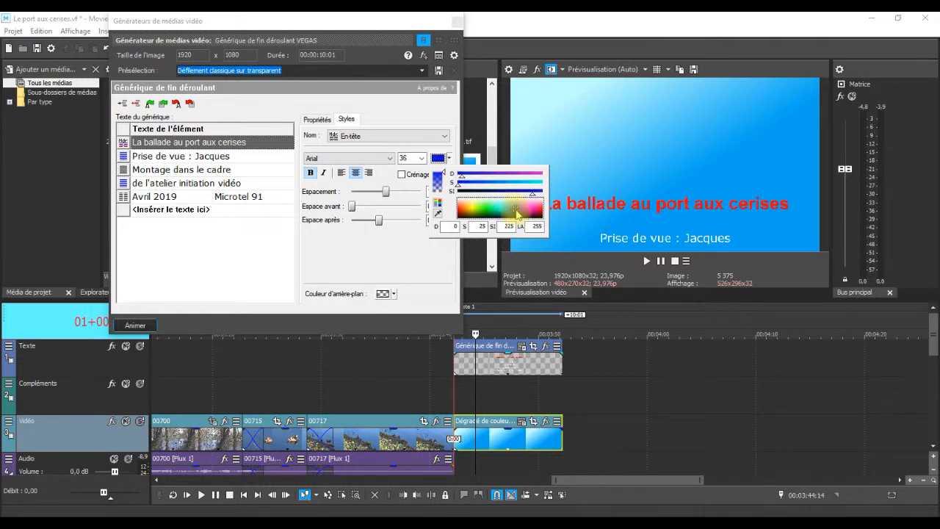
drag(515, 209, 518, 210)
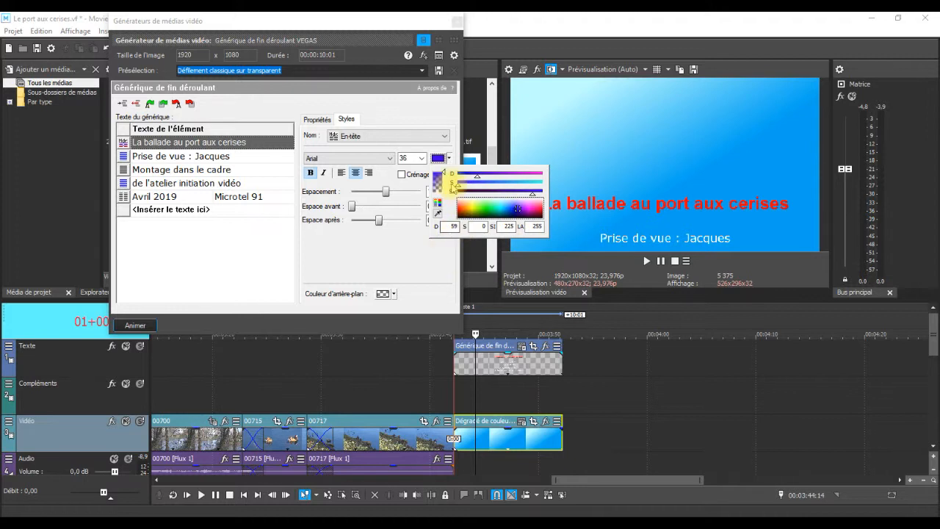
click(438, 264)
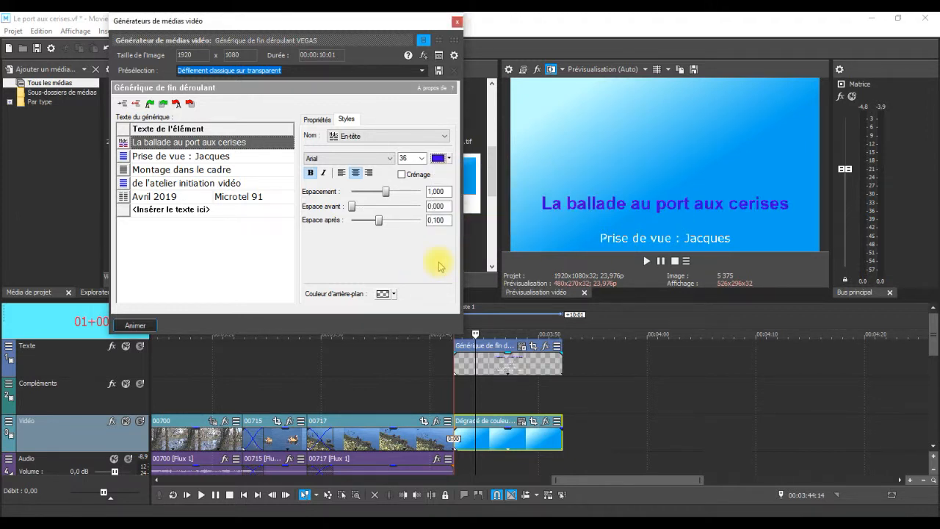
Try the Courier New font on the header line "La ballade au port aux cerises"
click(391, 159)
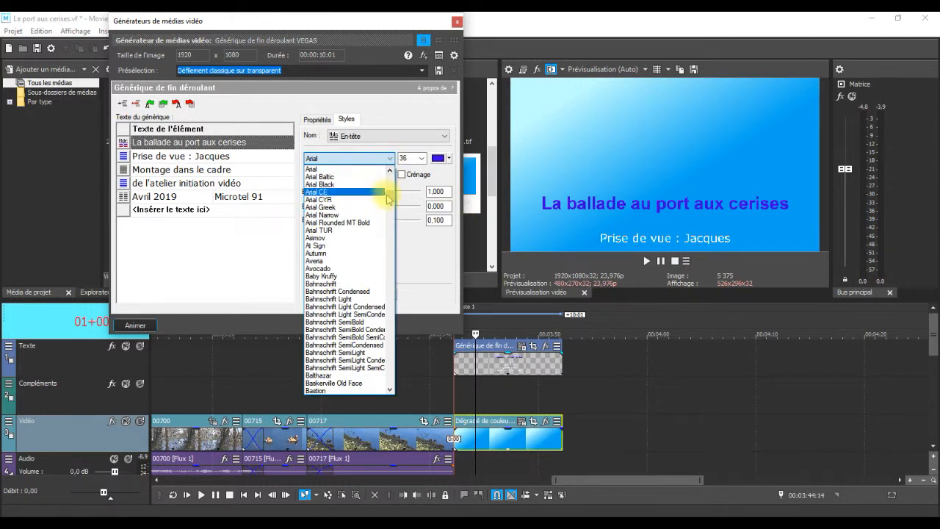
drag(391, 197, 390, 228)
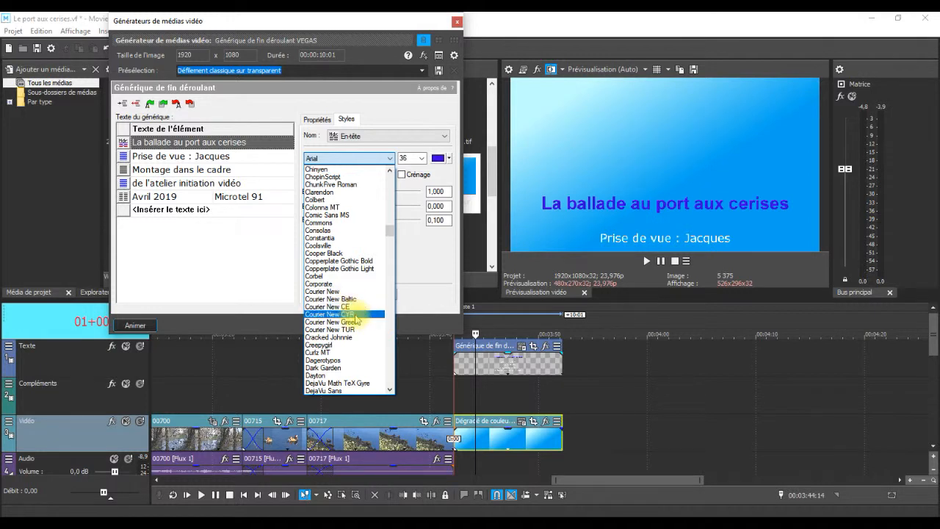
click(337, 291)
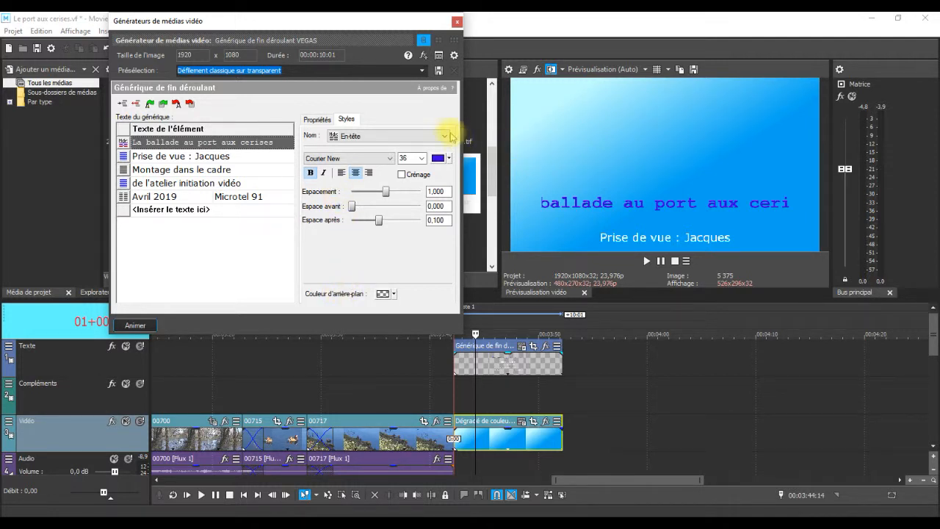
Set the credits header line's font to Comic Sans MS at size 28
click(390, 159)
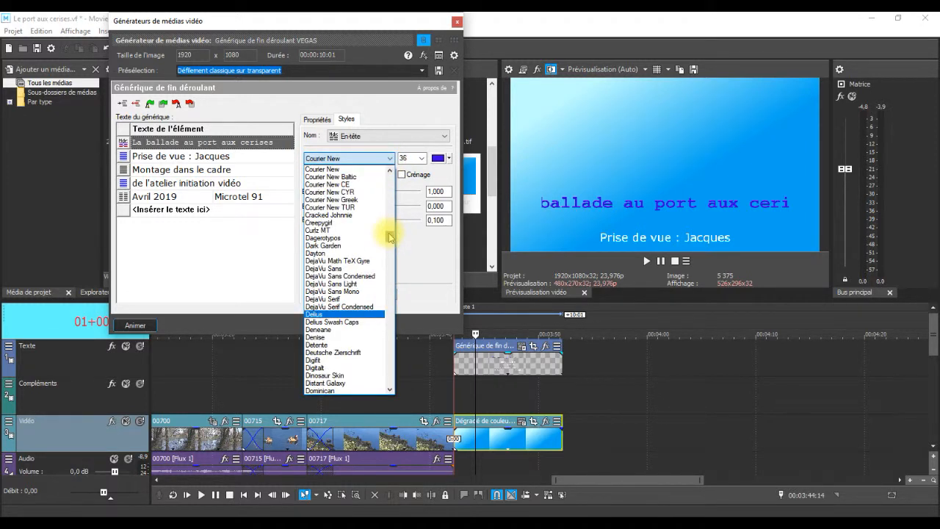
drag(390, 236, 390, 230)
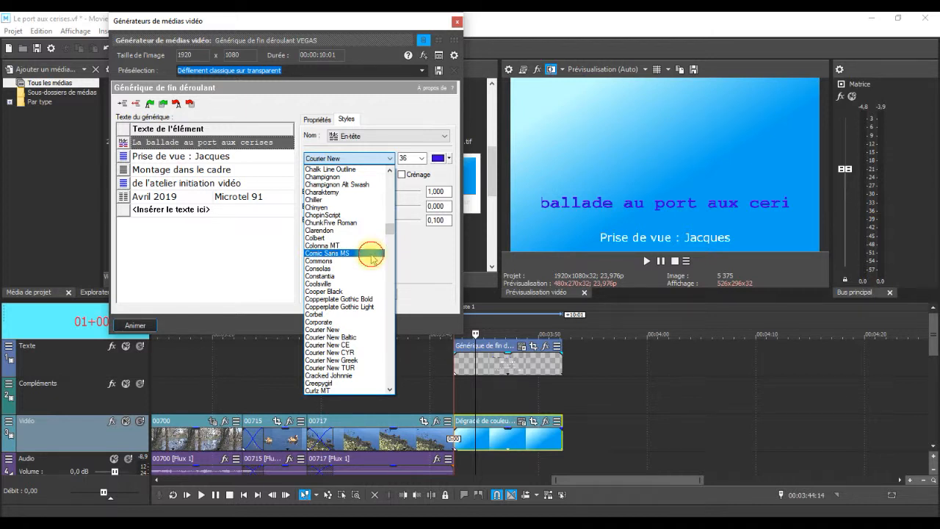
click(370, 253)
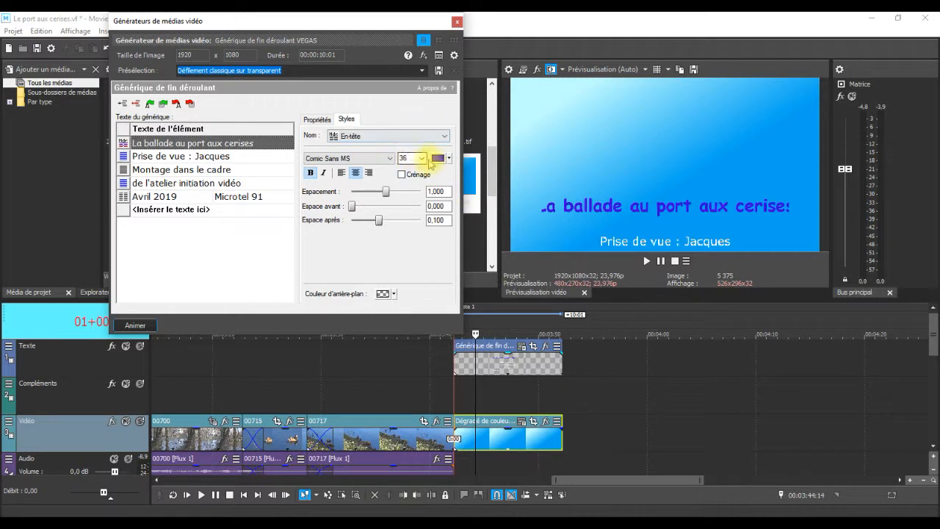
click(422, 159)
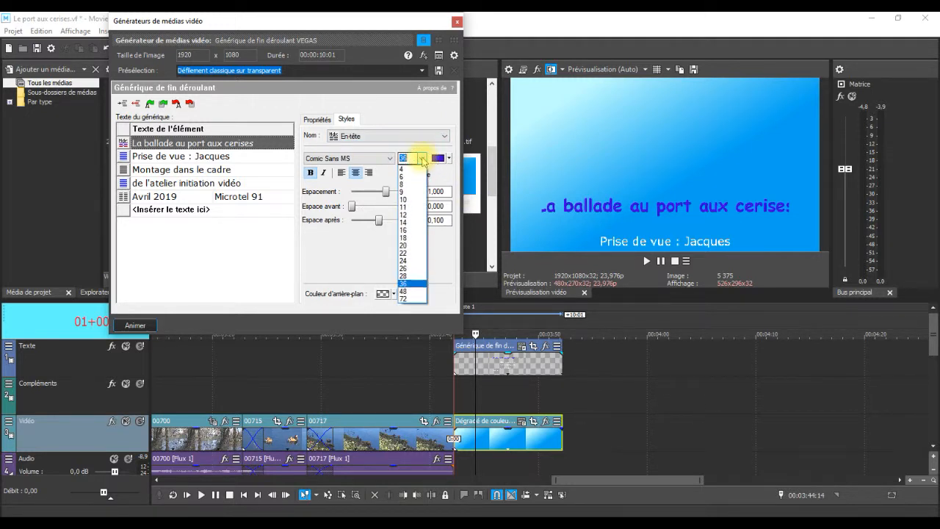
click(409, 268)
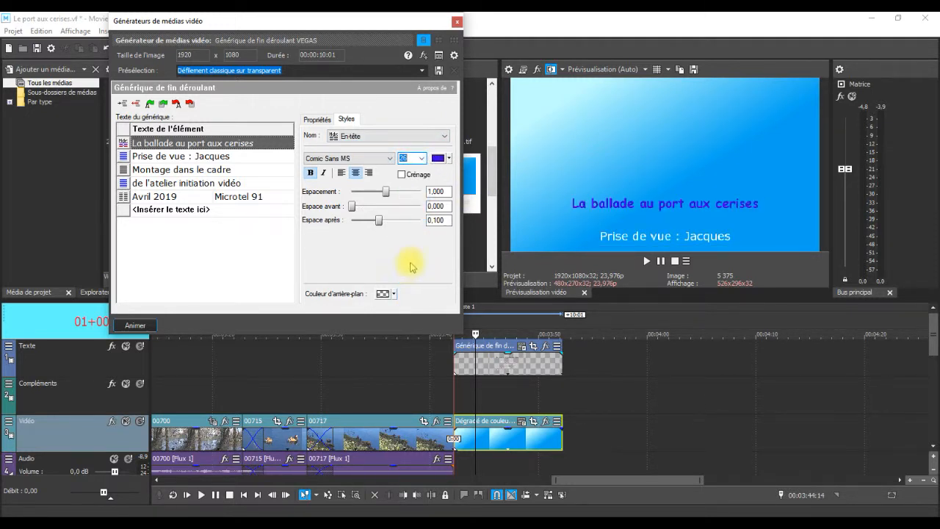
click(422, 158)
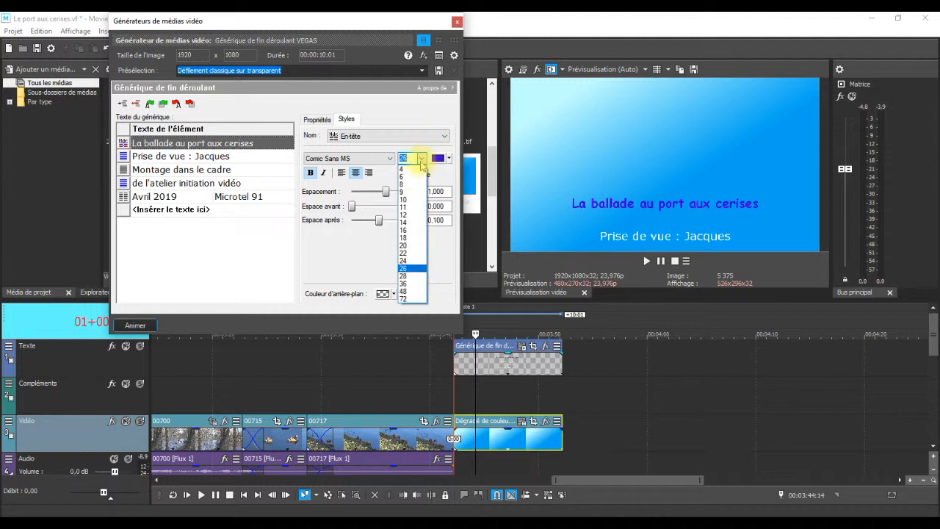
click(415, 275)
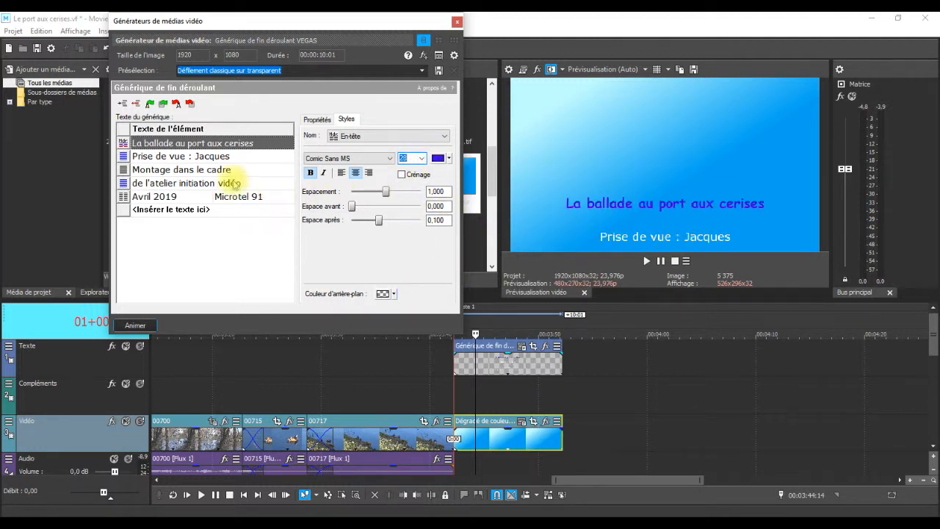
Set the simple item style used by the "Prise de vue" credits line to the Arial Narrow font in italics
click(123, 157)
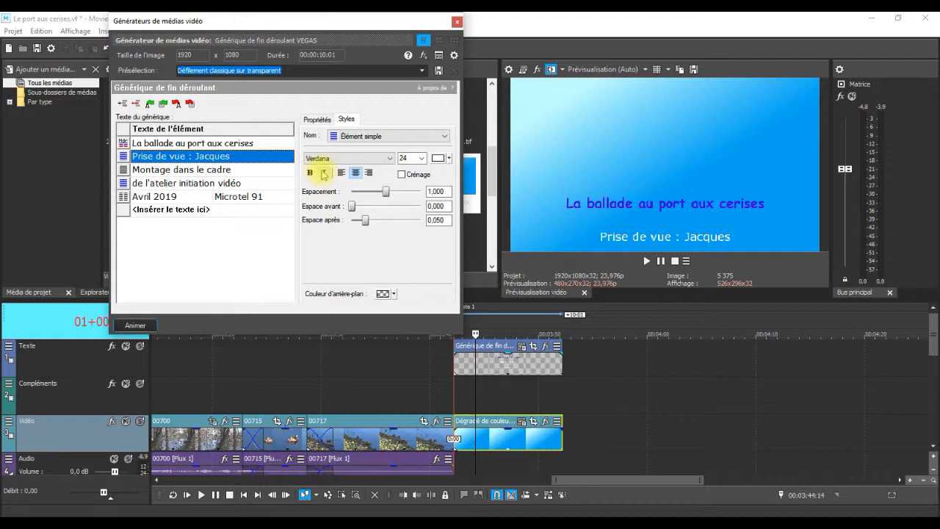
click(390, 158)
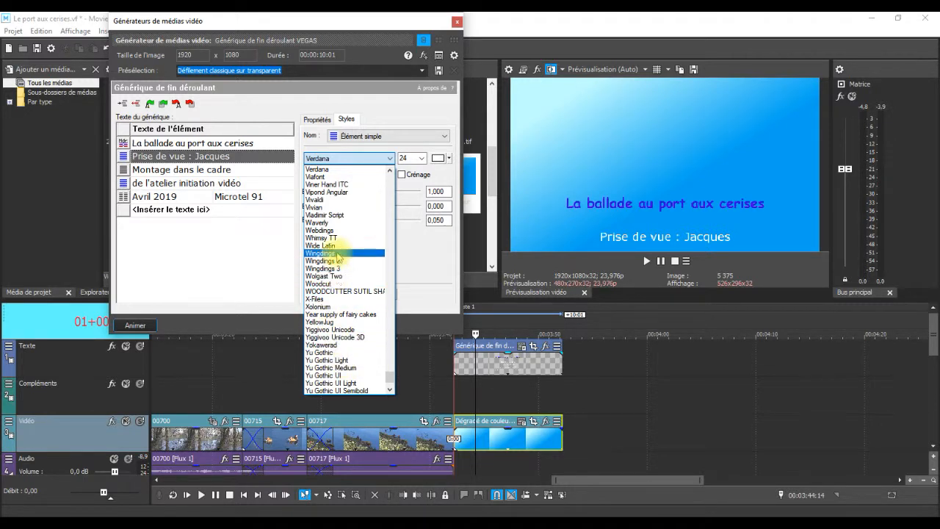
drag(390, 382, 389, 220)
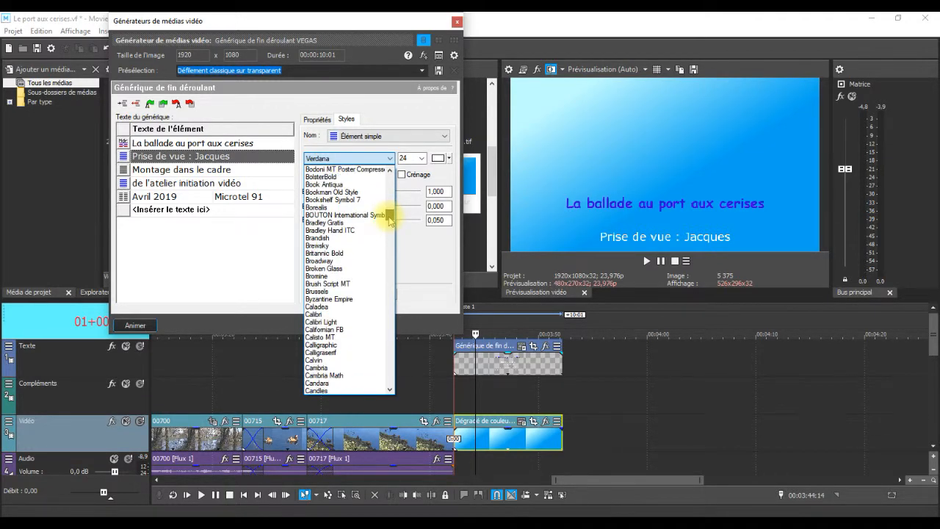
click(320, 246)
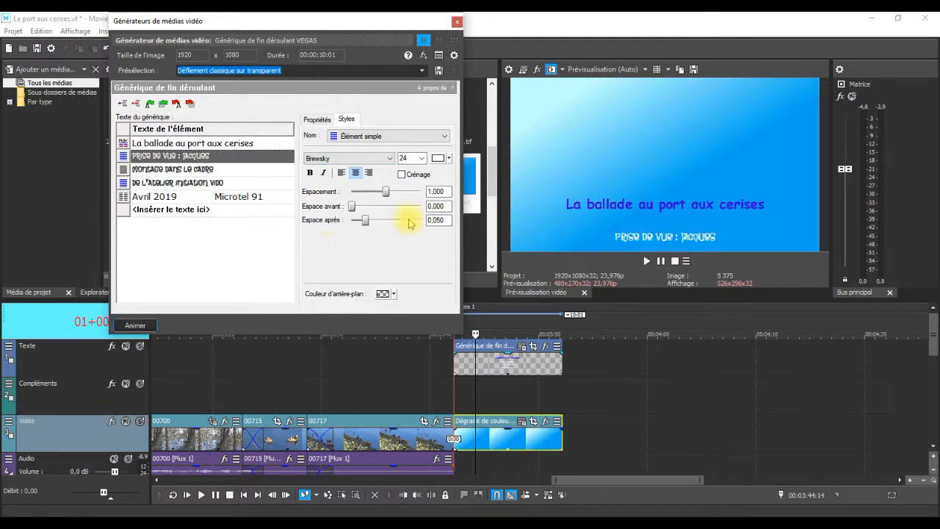
click(389, 158)
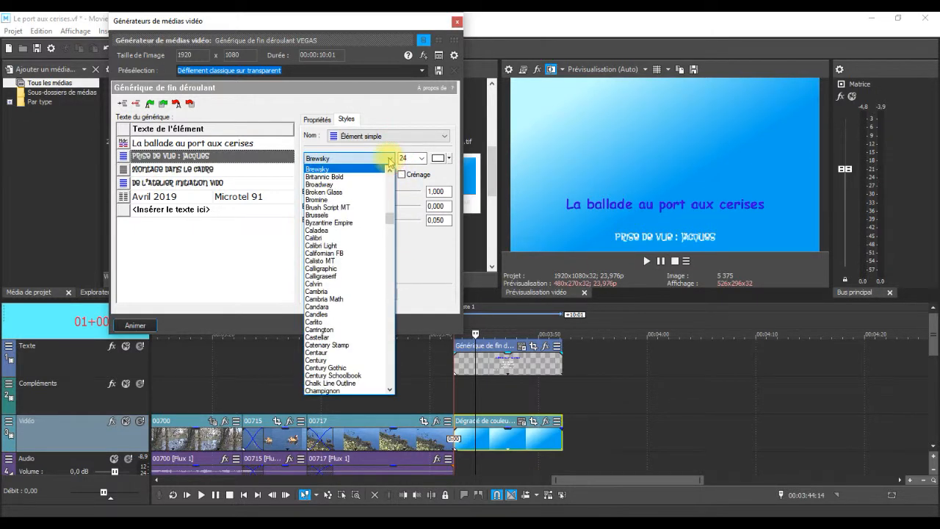
mouse_move(390, 215)
mouse_down()
mouse_move(390, 171)
mouse_move(394, 198)
mouse_up()
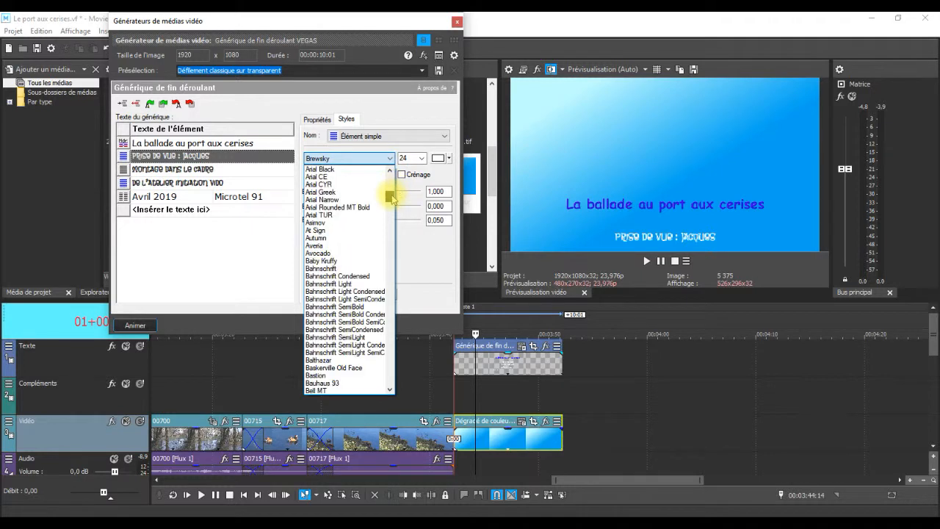
click(331, 199)
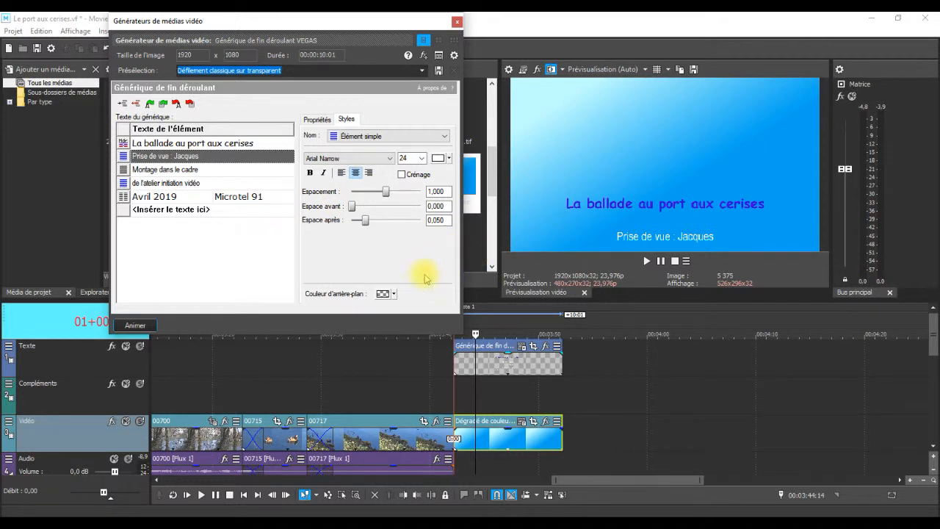
click(323, 173)
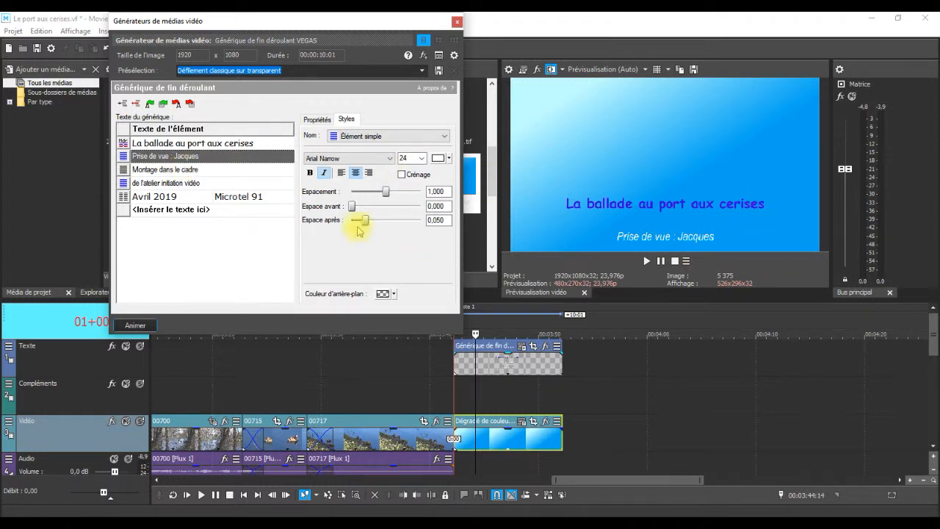
Show the middle credits lines in the preview and set the simple item style's text colour to green (75, 255, 80)
click(184, 169)
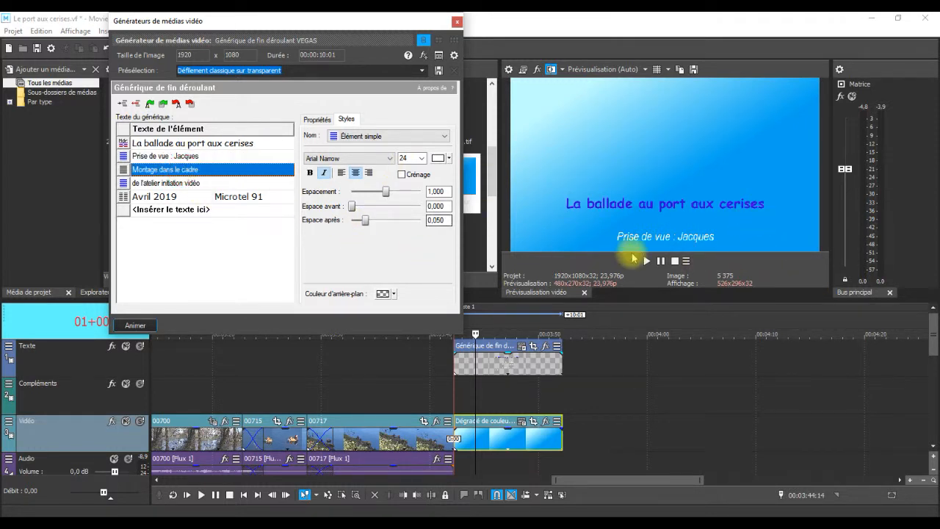
click(489, 334)
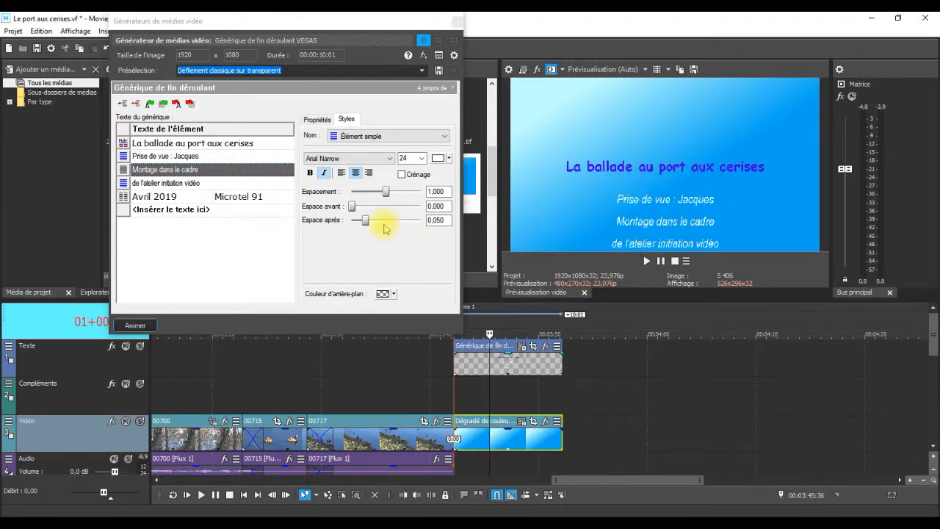
click(450, 158)
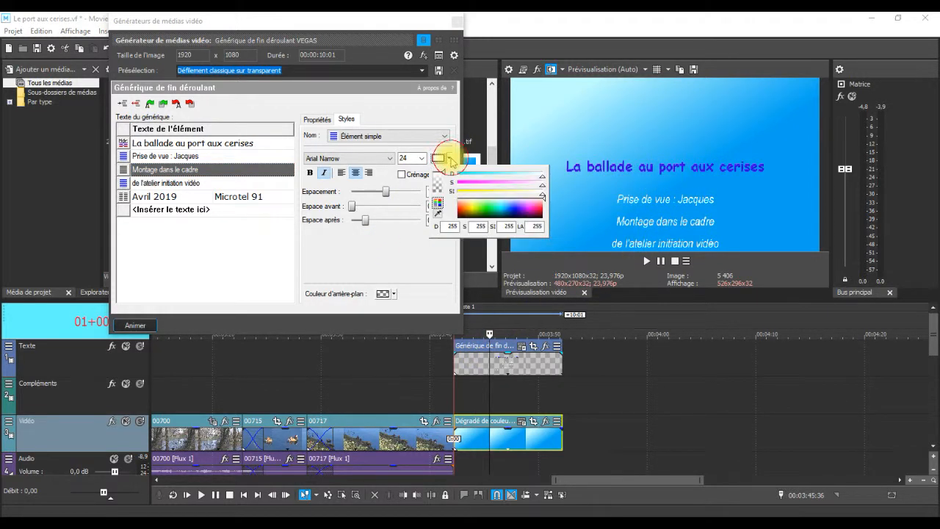
click(489, 210)
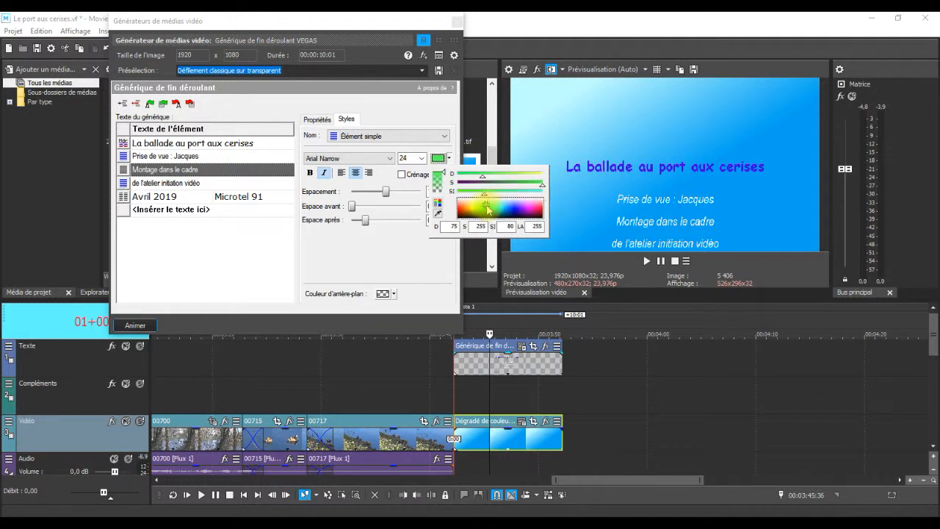
click(437, 267)
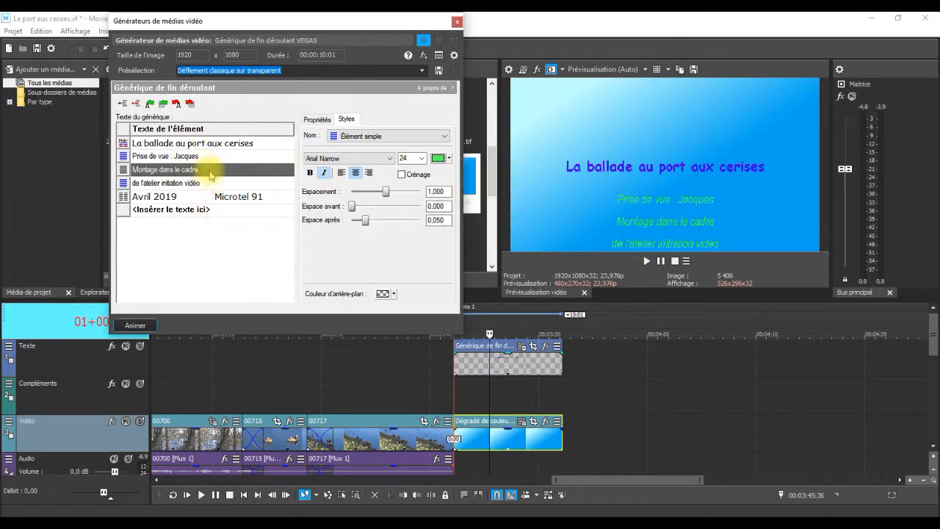
Try left alignment on the simple item credits lines and return them to centre alignment
click(341, 173)
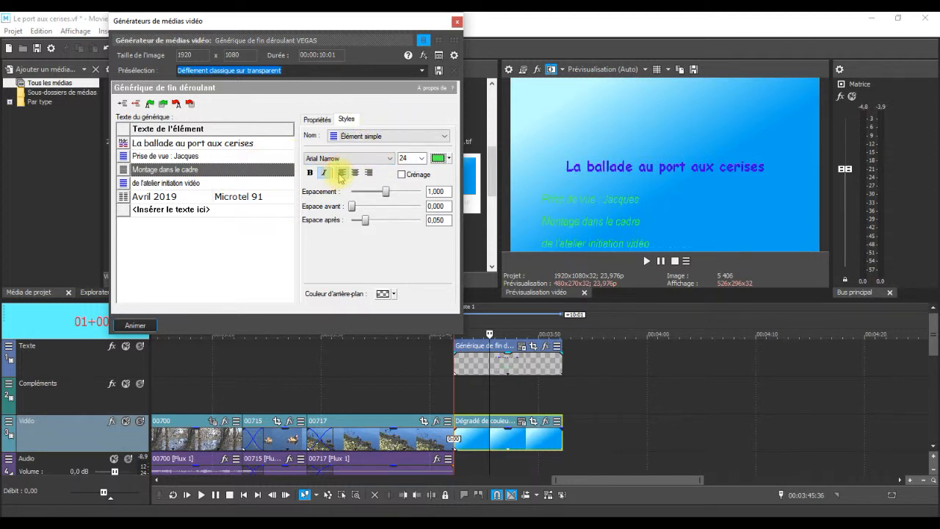
click(354, 173)
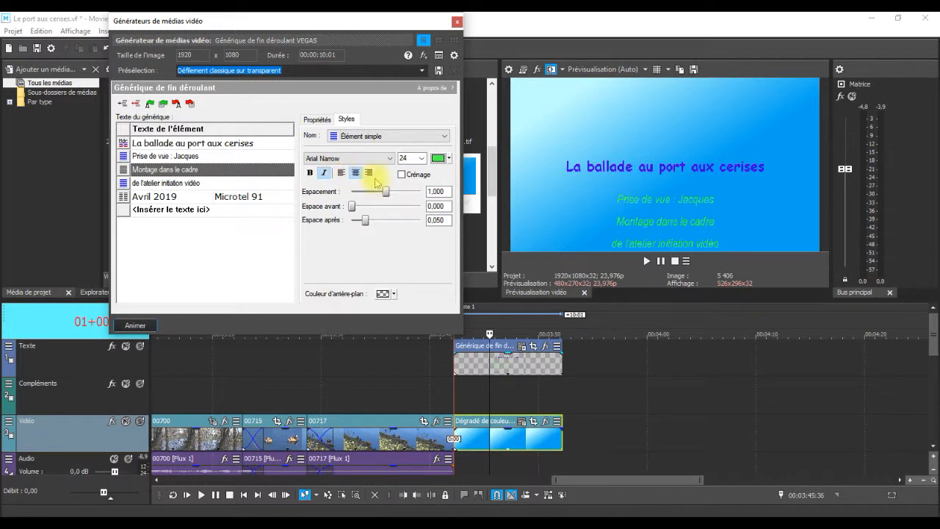
Set the simple item style of the "Prise de vue" credits line to bold with light orange text (255, 180, 150)
click(181, 202)
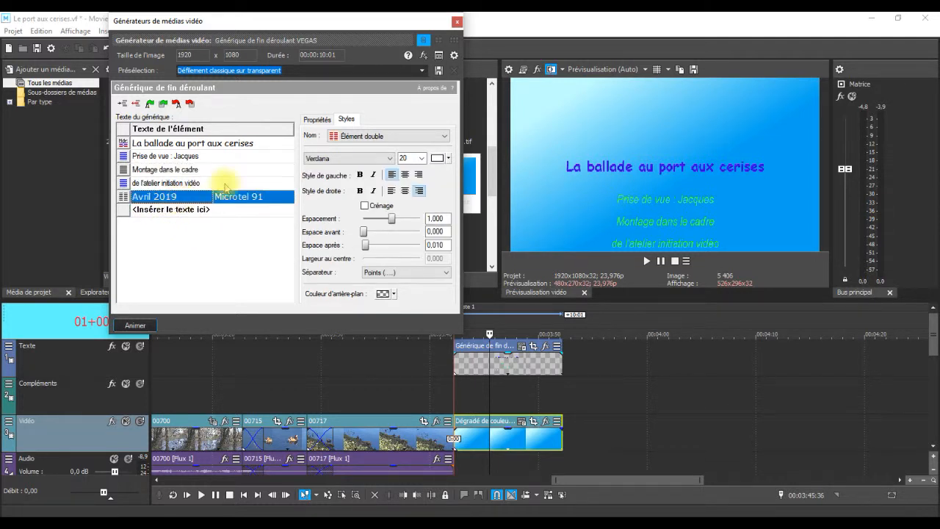
click(222, 156)
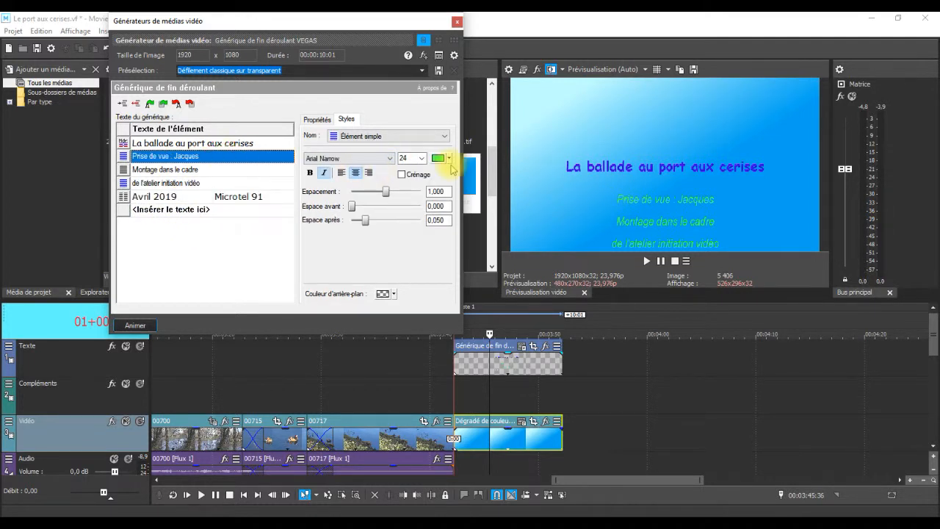
click(449, 158)
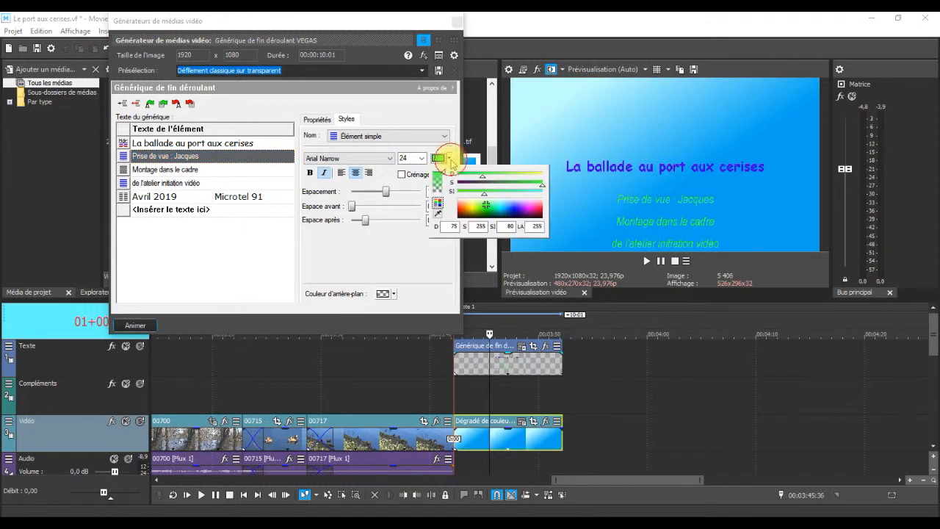
click(462, 207)
drag(461, 203, 463, 204)
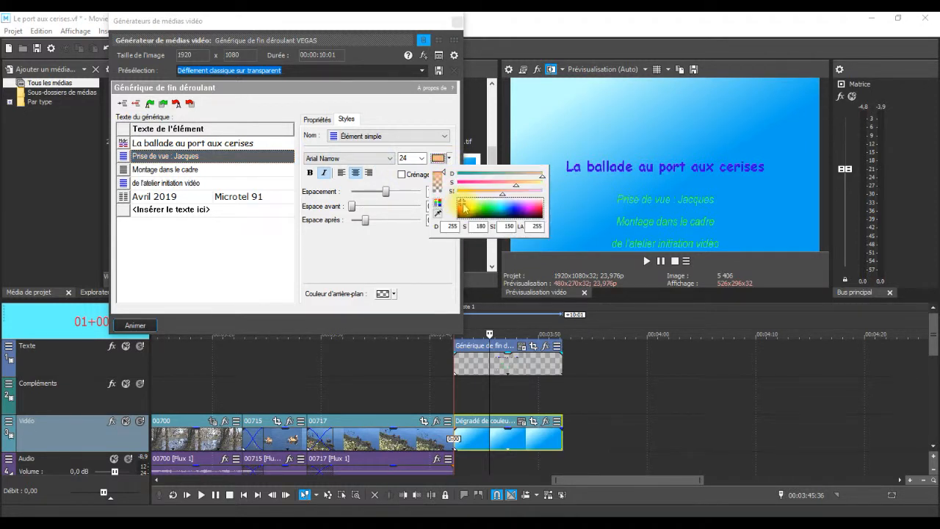
click(399, 247)
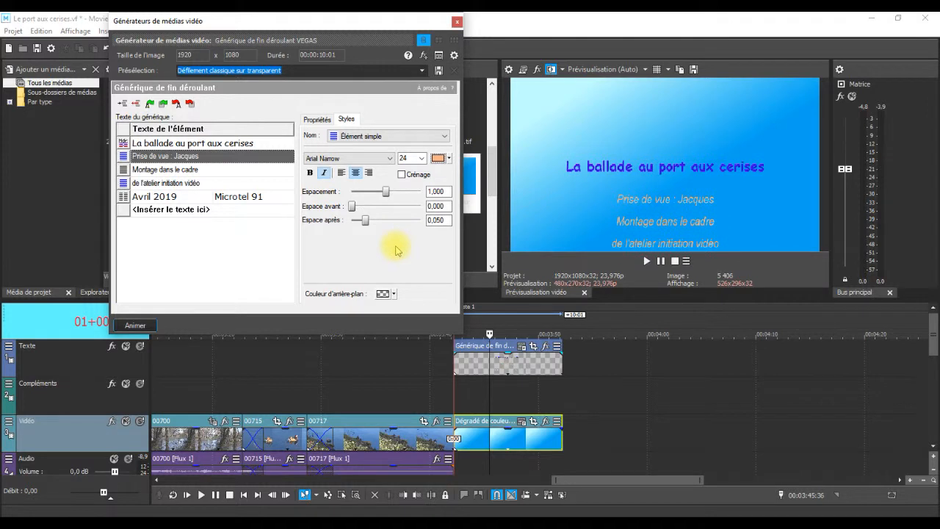
click(311, 174)
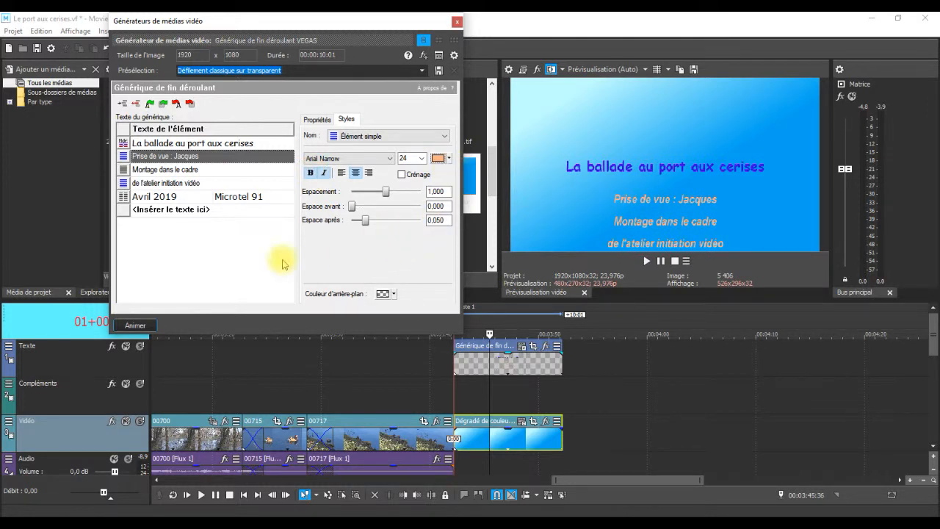
Show the double "Avril 2019 / Microtel 91" credits line in the preview and set its separator to Espaces
click(176, 203)
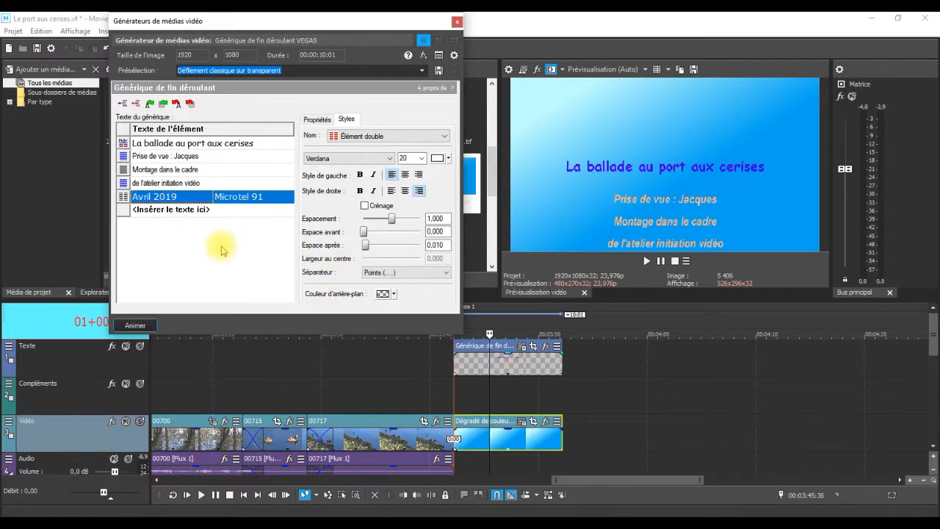
click(531, 326)
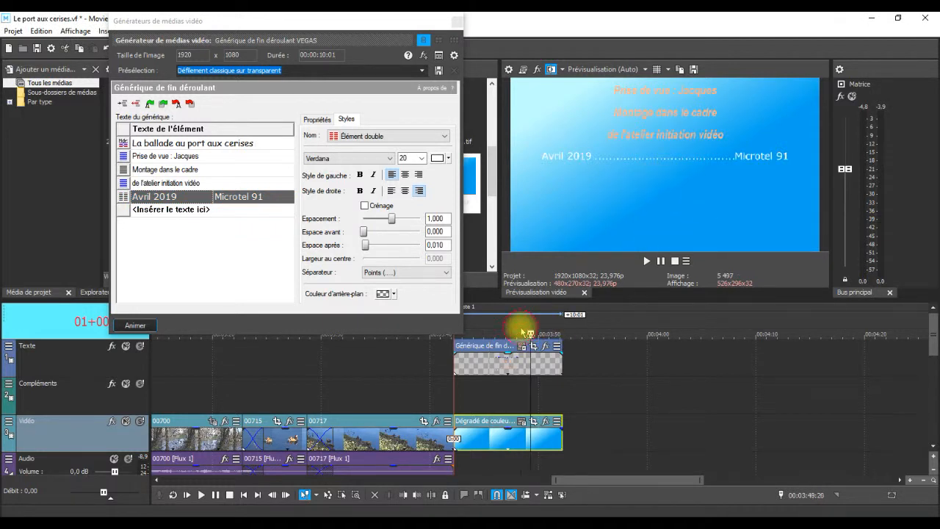
click(521, 332)
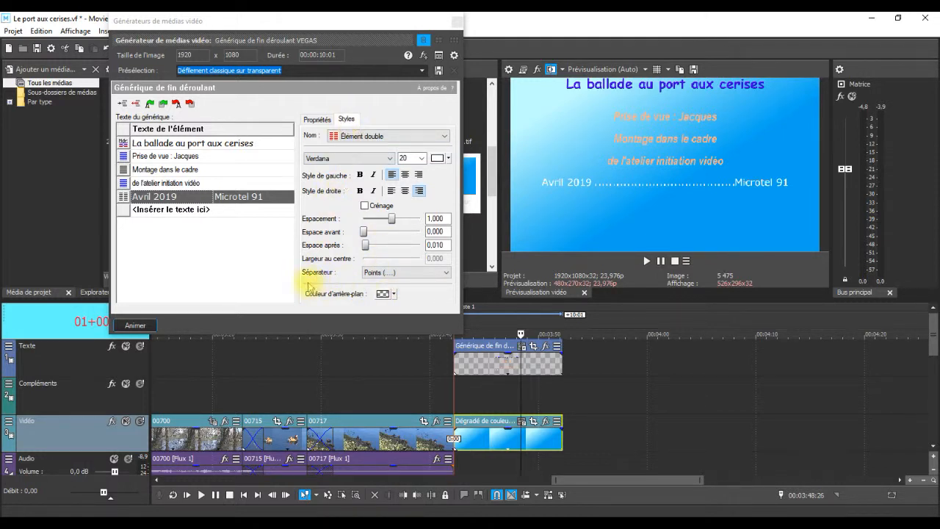
click(445, 276)
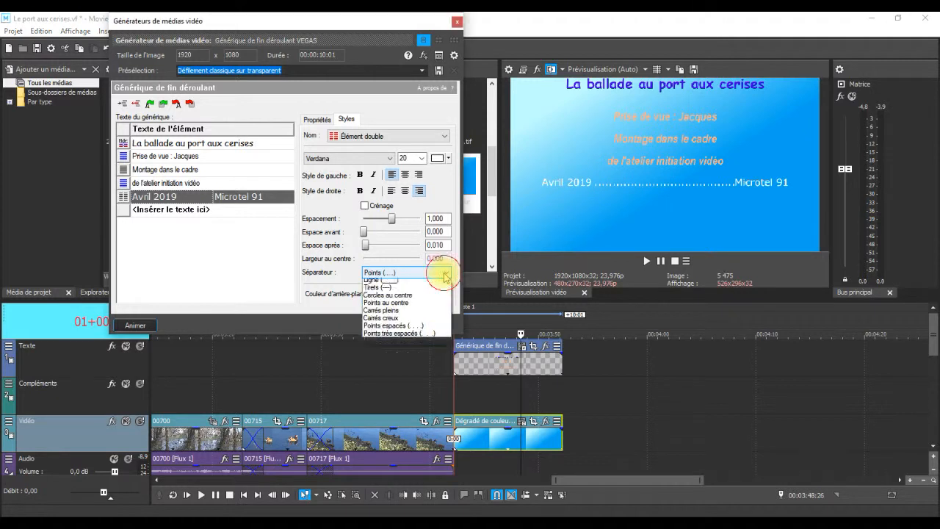
click(427, 283)
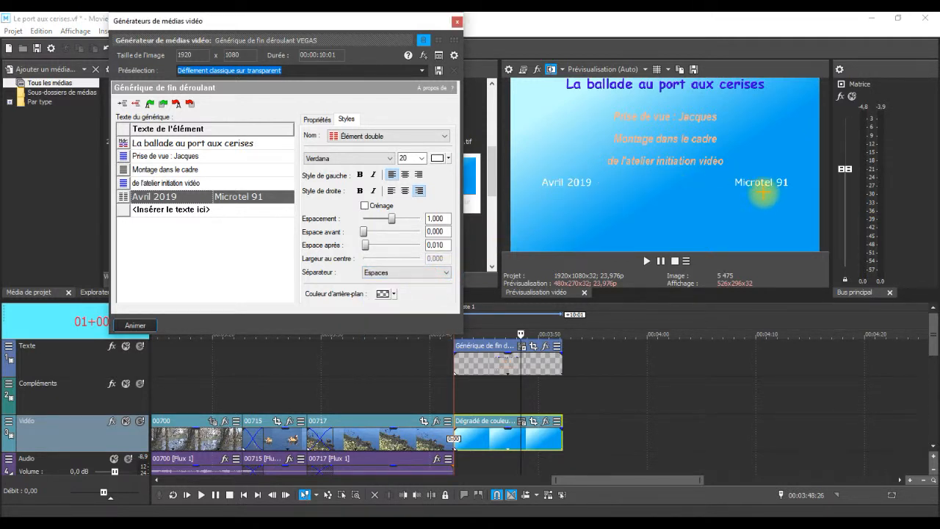
Try the Cercles au centre and Carrés creux separators on the double credits line and return it to Espaces
click(439, 272)
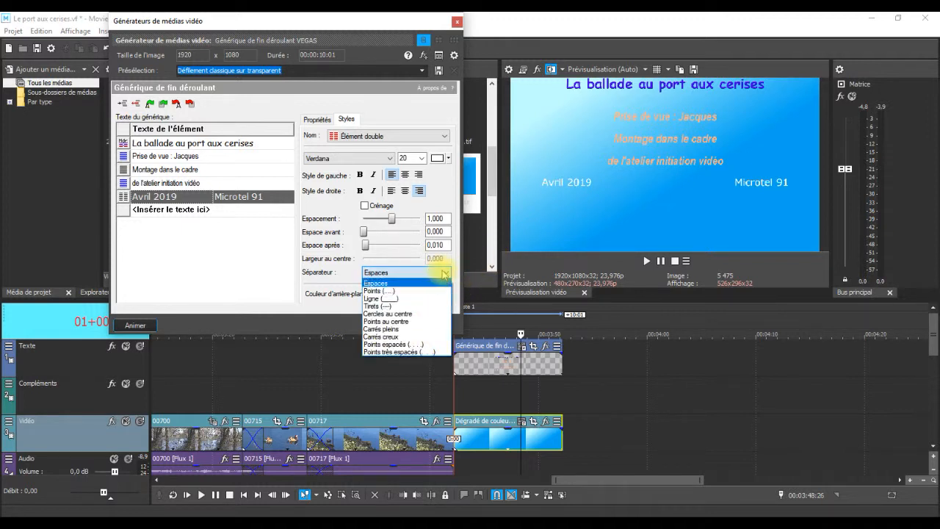
click(422, 314)
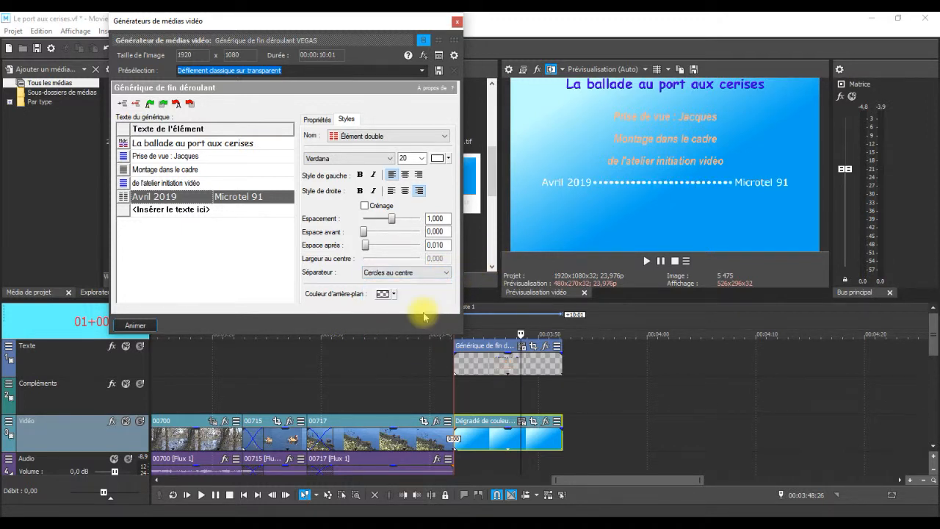
click(441, 272)
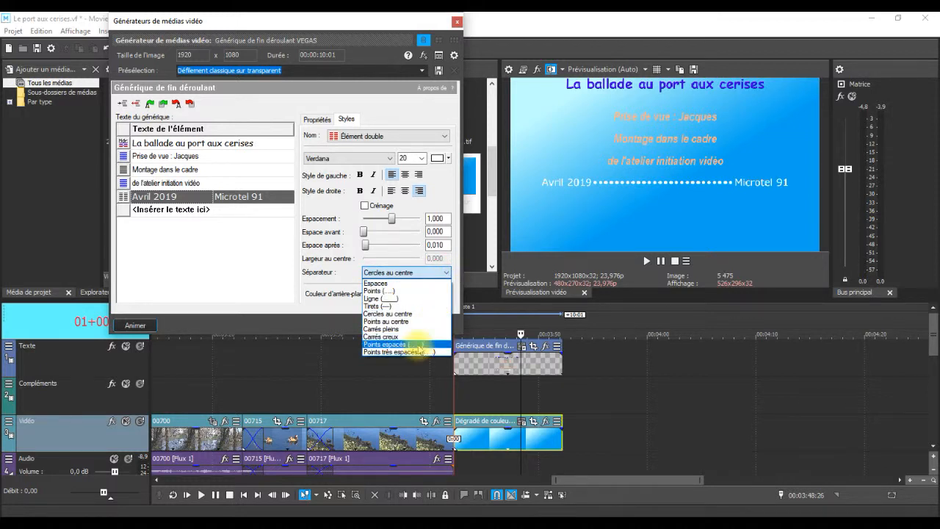
click(419, 337)
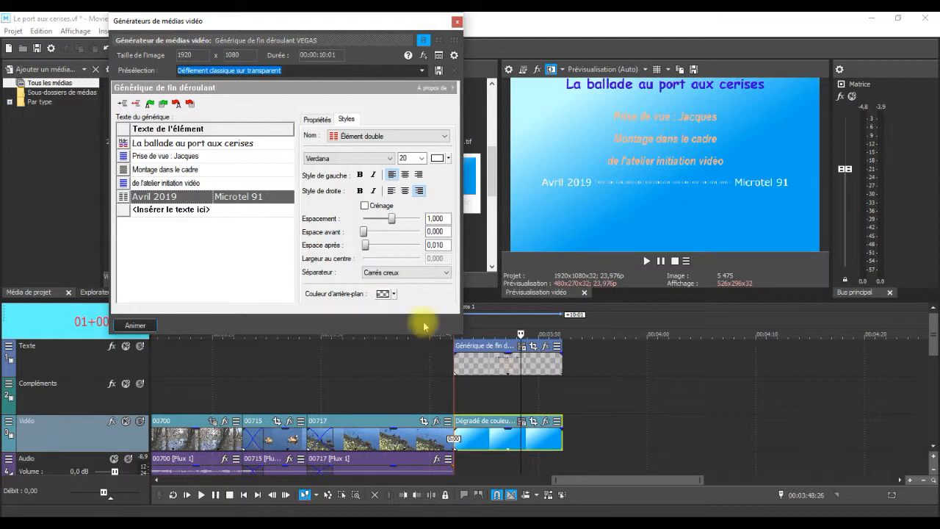
click(445, 274)
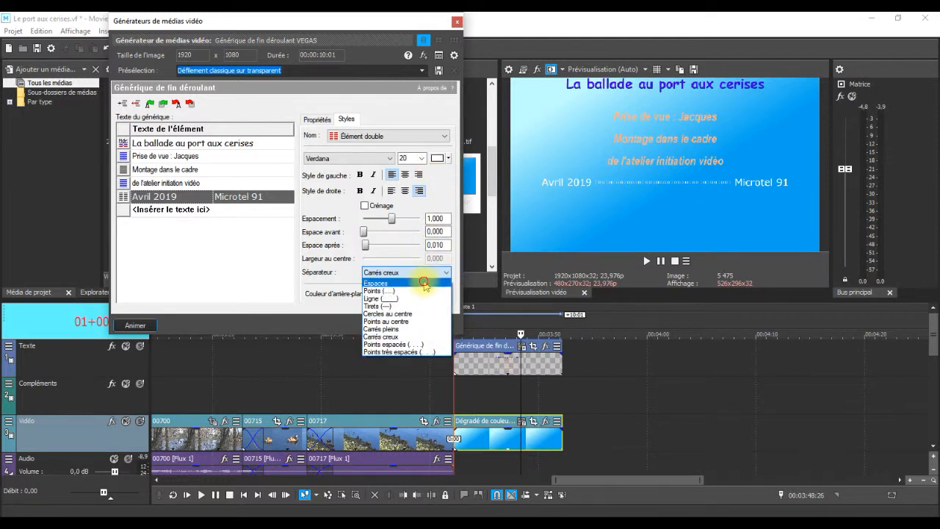
click(428, 282)
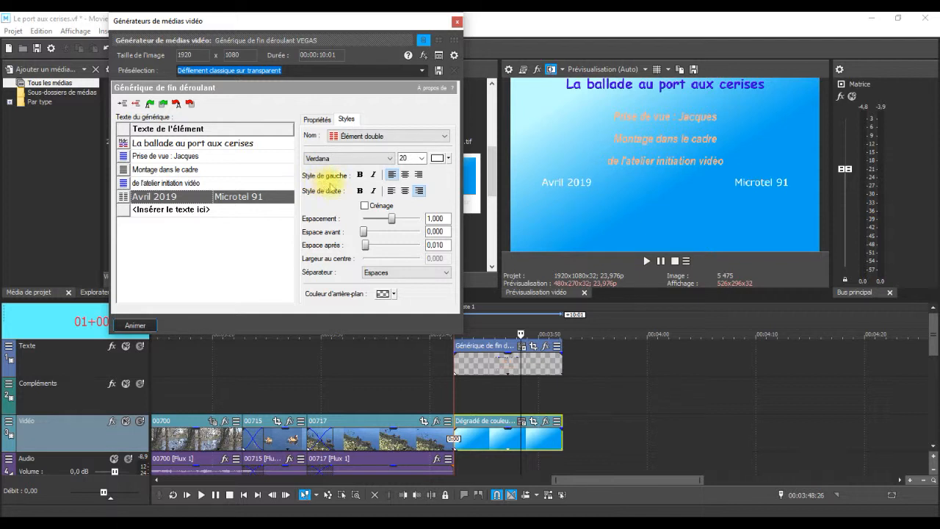
Right-align the double item style's left text and left-align its right text, trying centre alignment on both in between
click(419, 175)
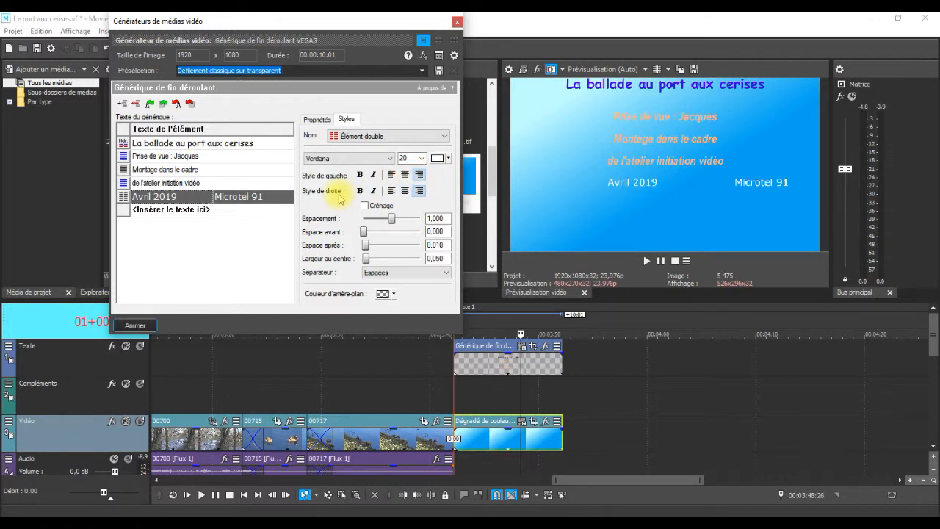
click(392, 190)
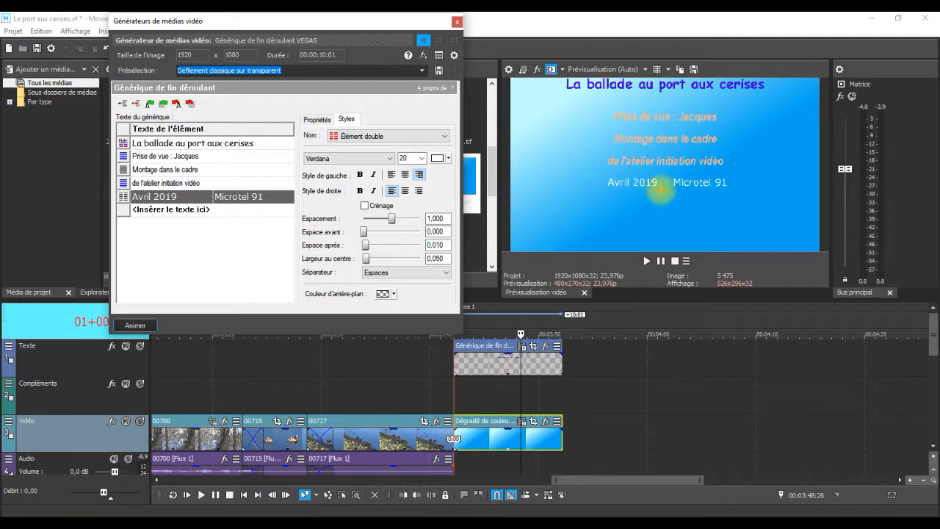
click(405, 174)
click(405, 191)
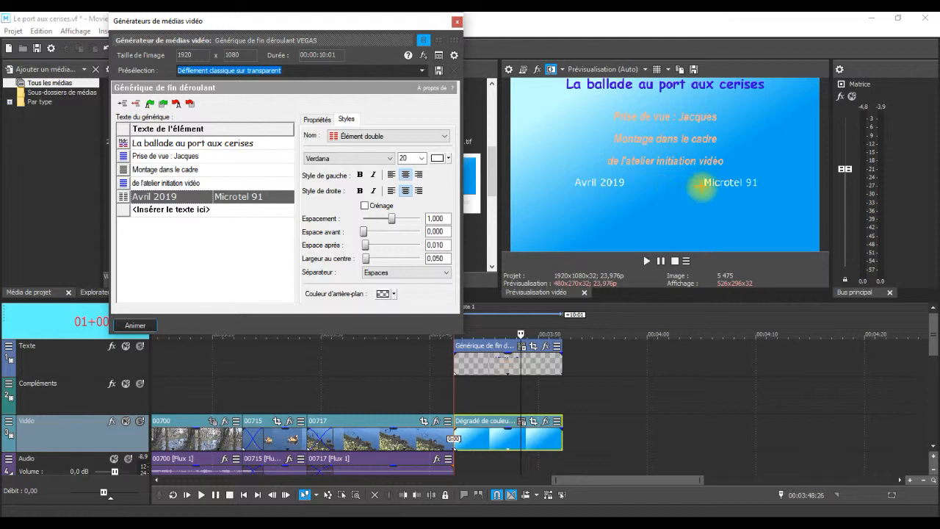
click(419, 174)
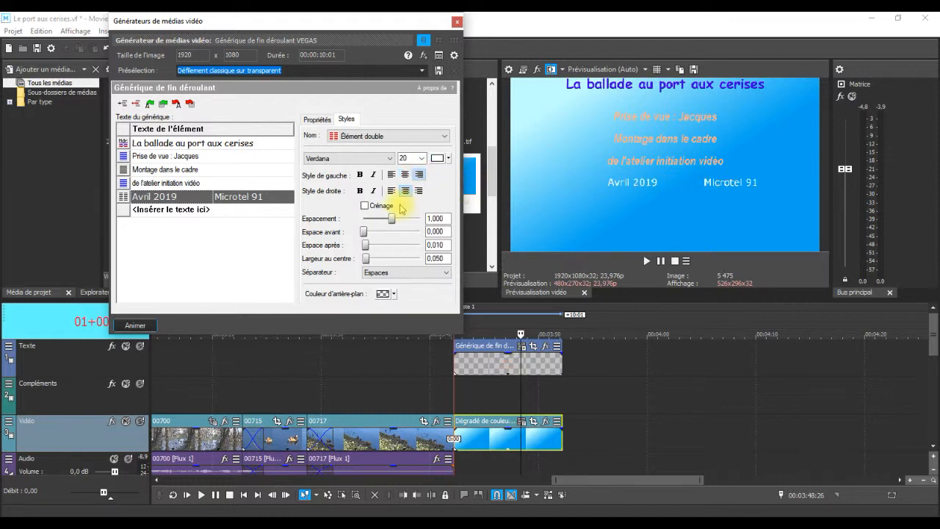
click(391, 191)
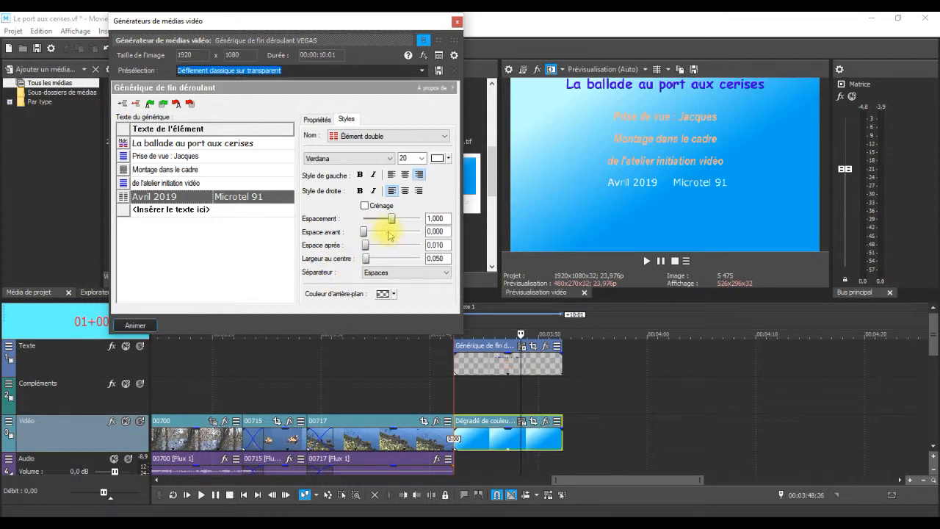
Set the double item style's letter spacing to 1,104, space before to 0,016 and centre width to 0,052
drag(391, 220, 395, 220)
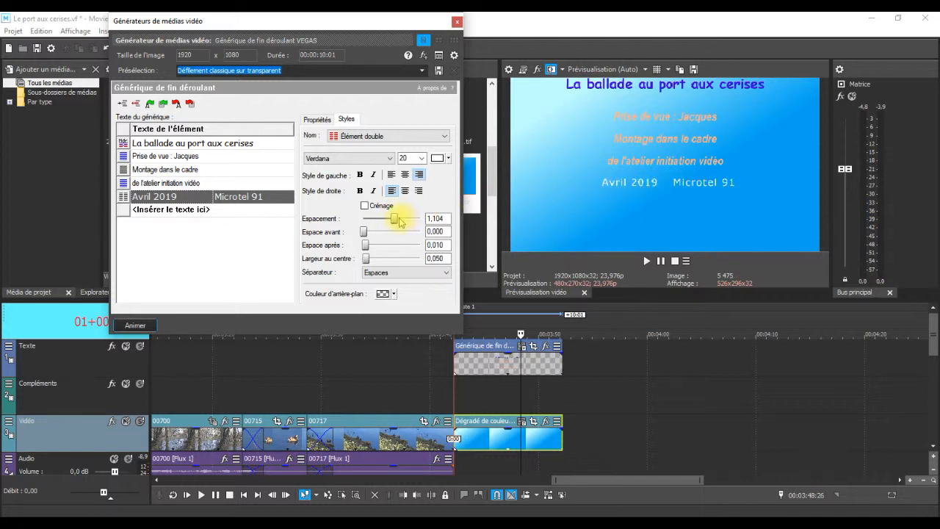
drag(363, 233, 364, 233)
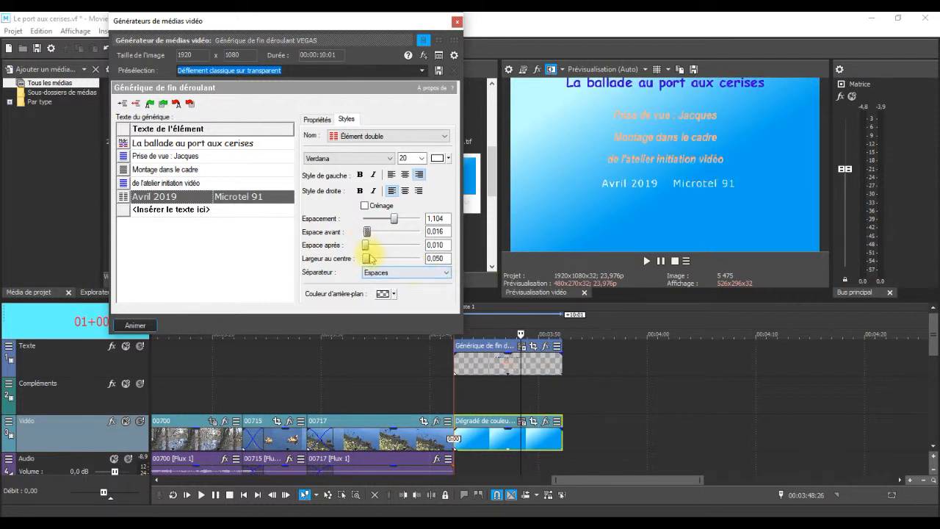
drag(366, 259, 365, 259)
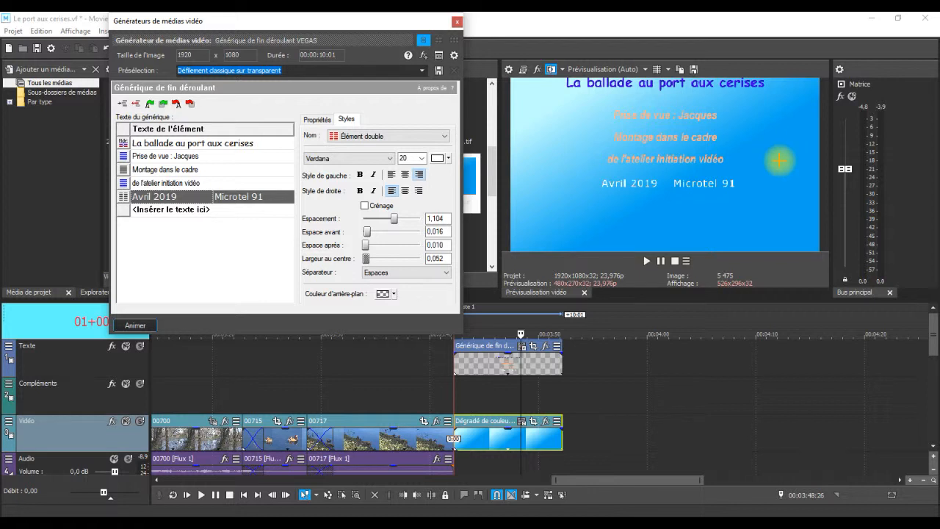
Try an opaque yellow background colour (255, 243, 0) for the credits and make the background fully transparent again
click(394, 295)
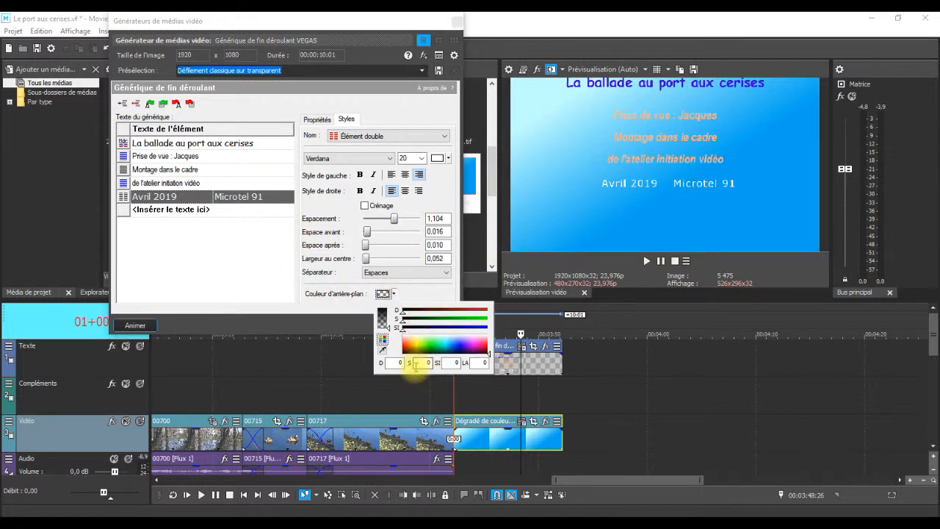
click(417, 349)
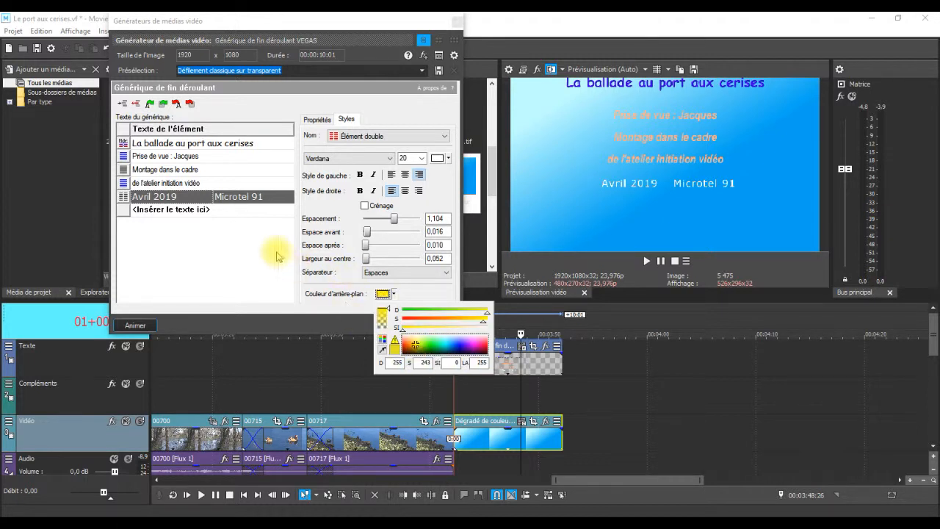
click(274, 254)
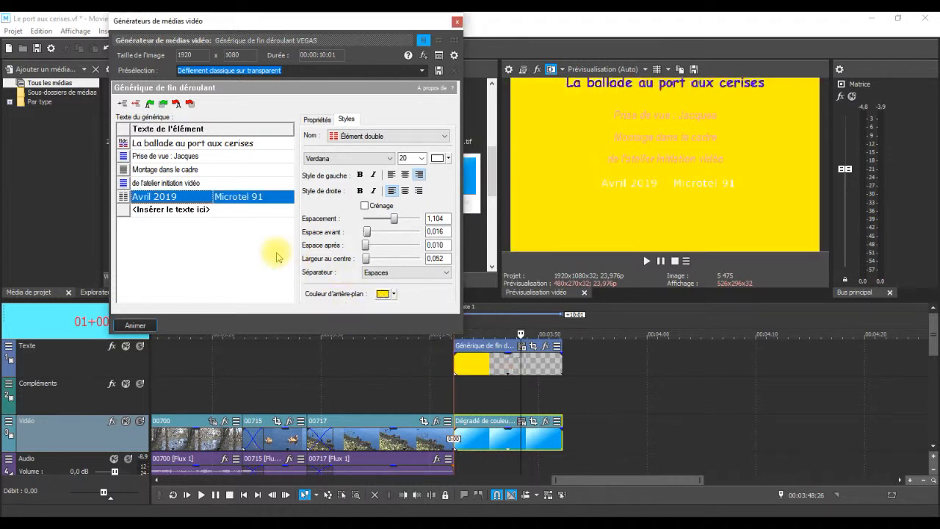
click(394, 294)
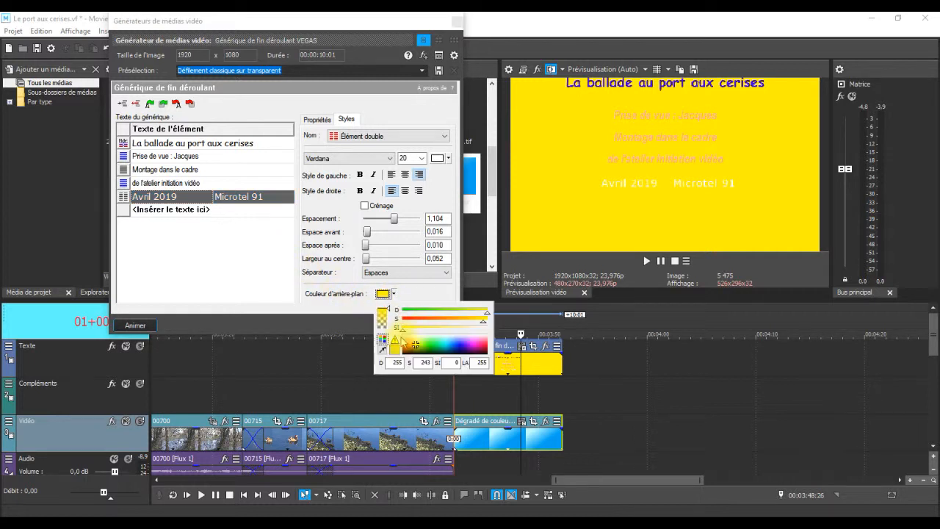
drag(387, 309, 388, 329)
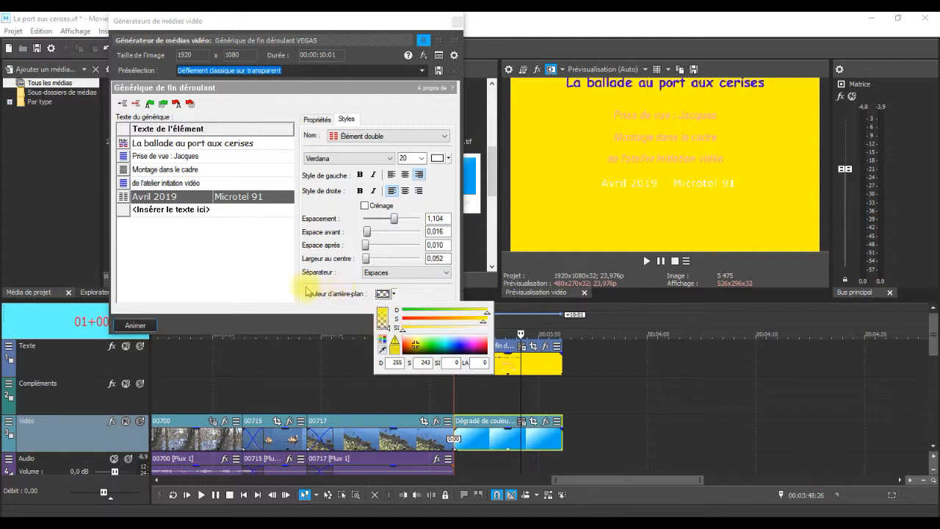
click(358, 307)
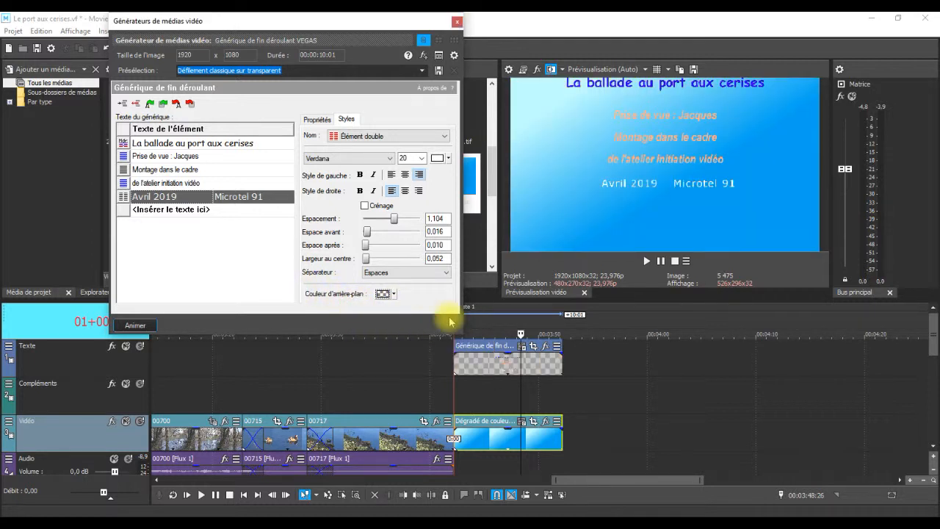
Close the scrolling credits generator window, leaving the double item separator on Espaces
click(423, 274)
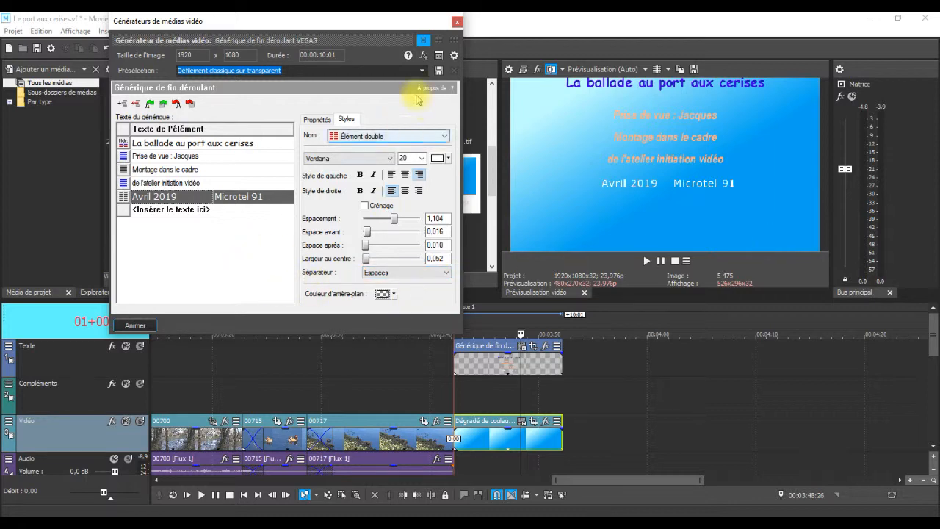
click(456, 25)
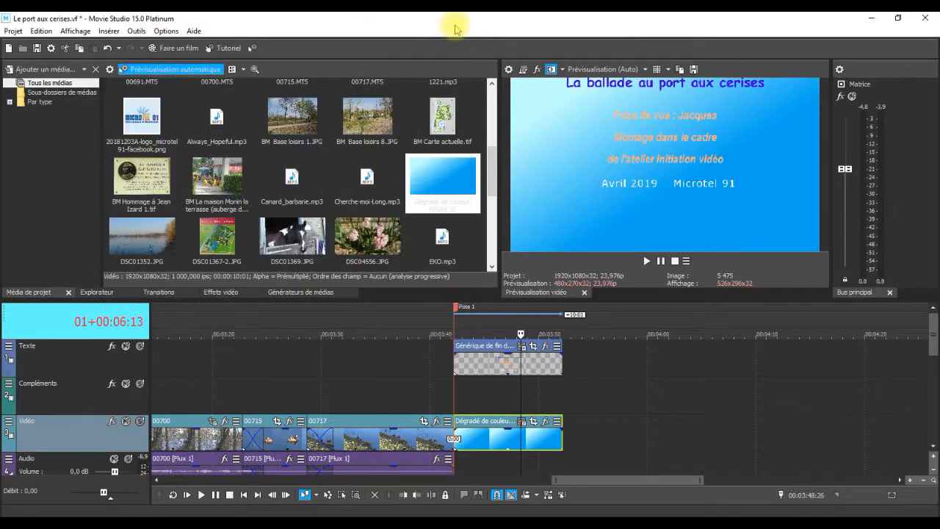